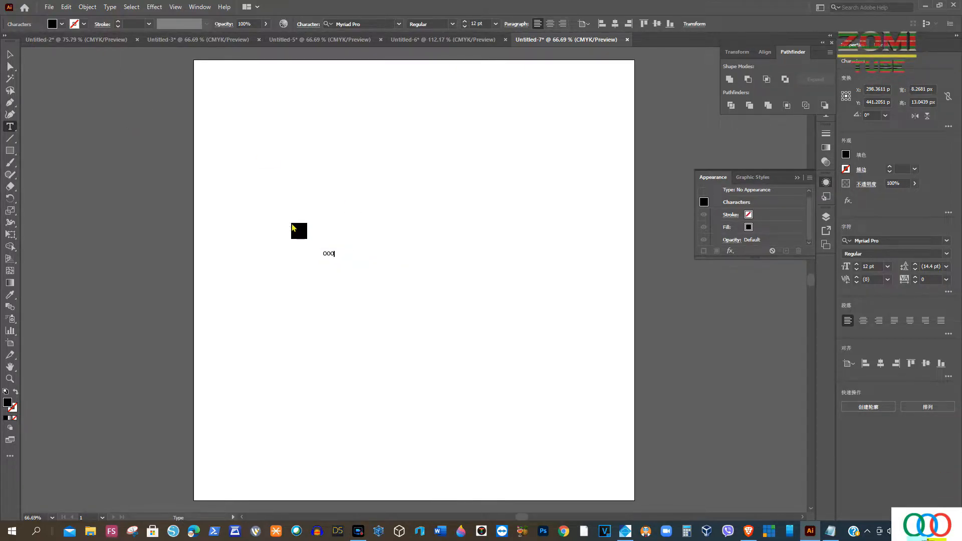
# Step: Finish the OOO text entry and enlarge the text to about 392 pt around the middle of the artboard
pyautogui.click(10, 54)
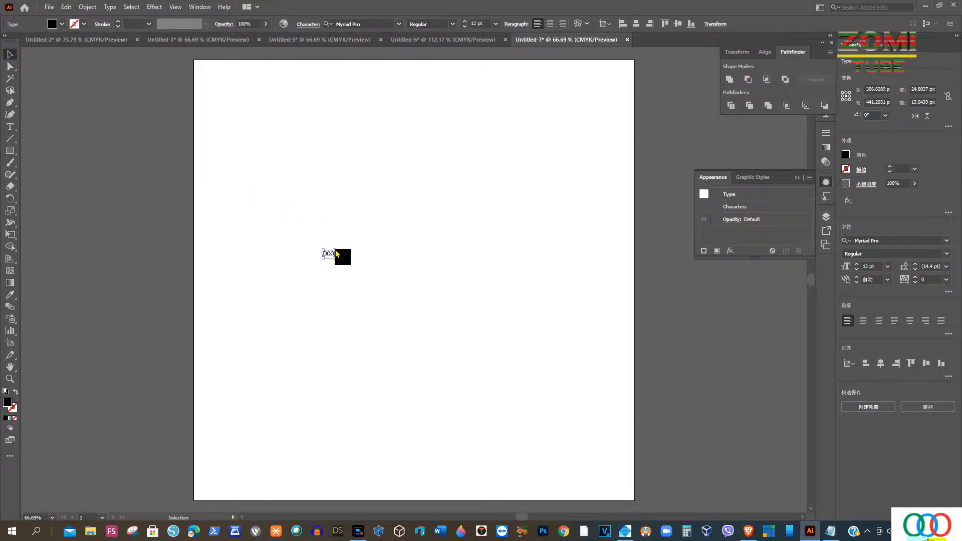
pyautogui.moveTo(335, 251); pyautogui.dragTo(521, 221)
pyautogui.moveTo(452, 228)
pyautogui.mouseDown()
pyautogui.moveTo(443, 224)
pyautogui.moveTo(444, 232)
pyautogui.mouseUp()
pyautogui.moveTo(534, 321); pyautogui.dragTo(567, 395)
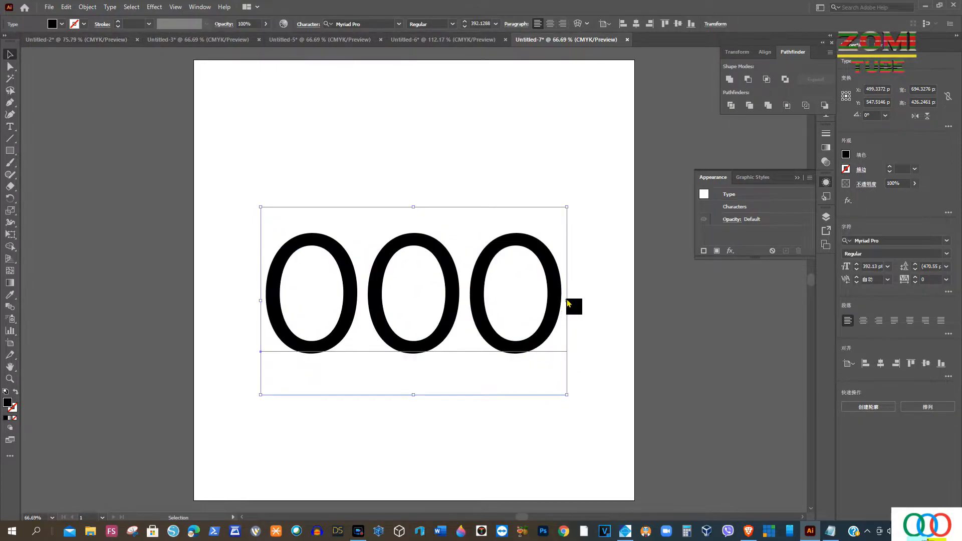
# Step: Stretch the OOO text horizontally and scale it to about 936 px wide and 443 pt, positioned across the artboard
pyautogui.moveTo(569, 304); pyautogui.dragTo(604, 302)
pyautogui.moveTo(476, 280); pyautogui.dragTo(437, 269)
pyautogui.moveTo(564, 385); pyautogui.dragTo(617, 393)
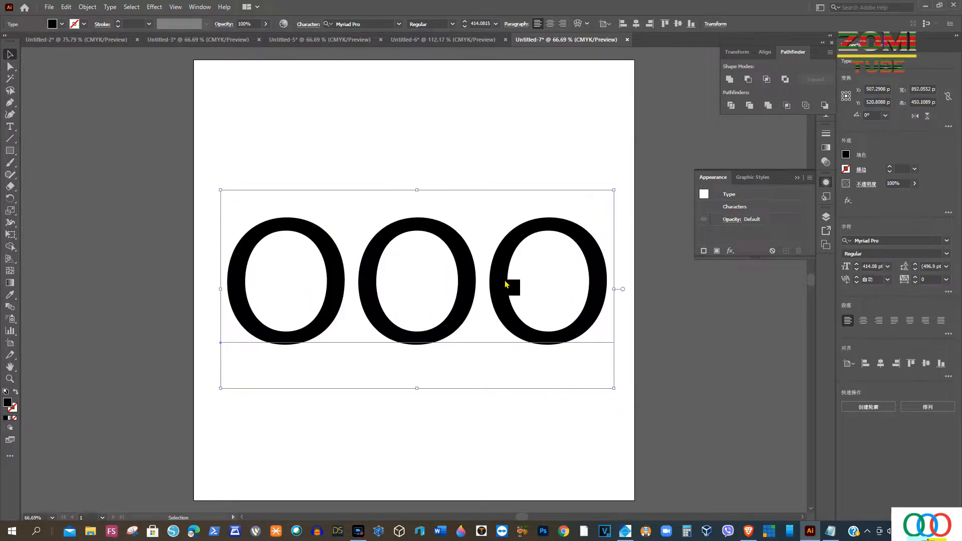
pyautogui.moveTo(504, 283); pyautogui.dragTo(509, 280)
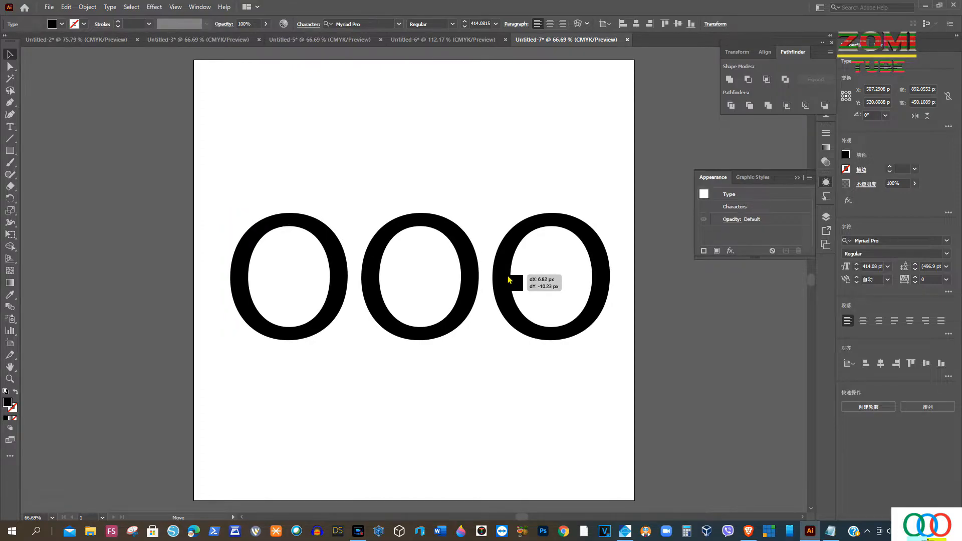
pyautogui.moveTo(510, 279); pyautogui.dragTo(507, 280)
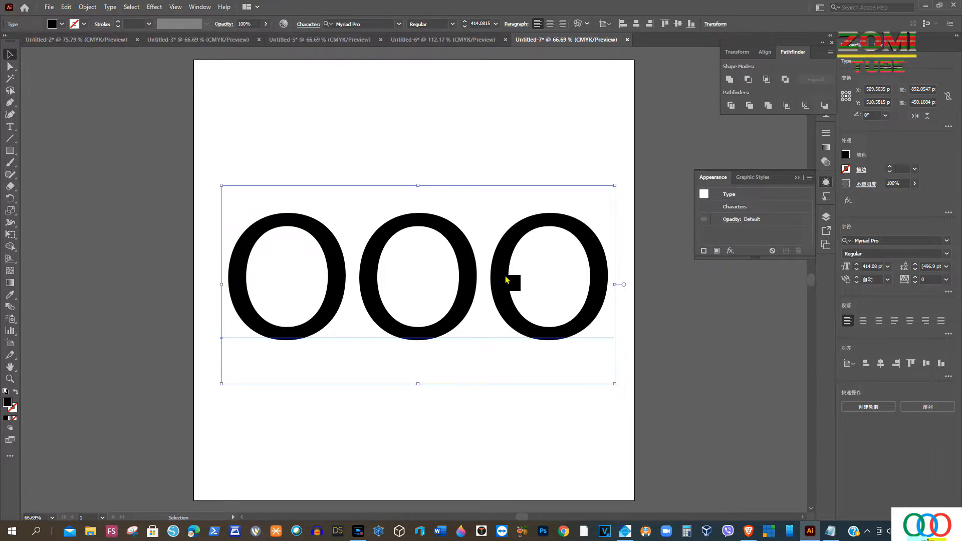
pyautogui.moveTo(617, 384); pyautogui.dragTo(636, 401)
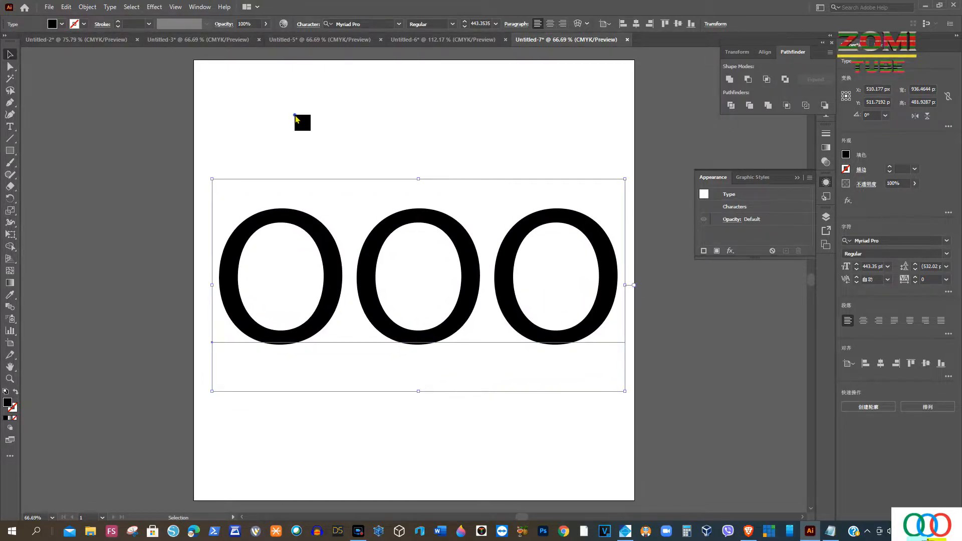
pyautogui.click(296, 115)
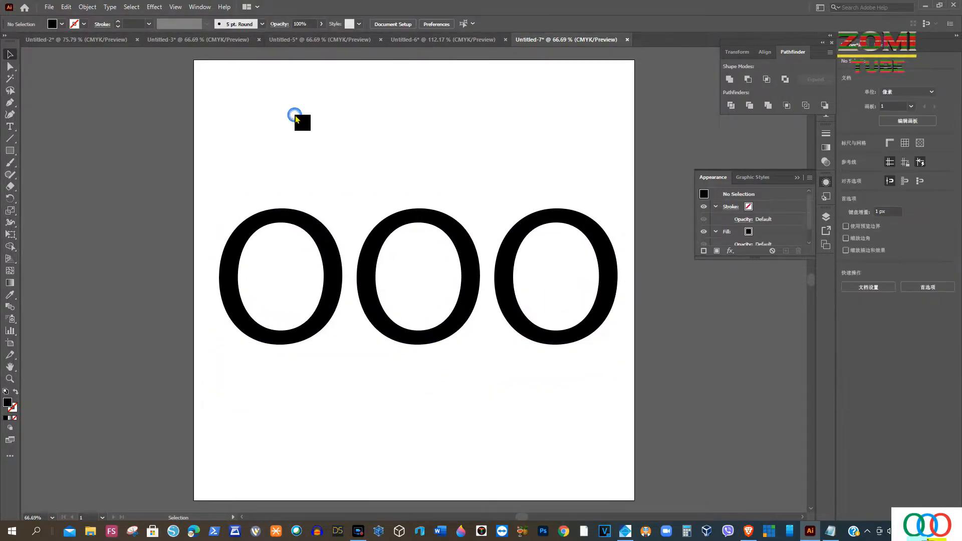
# Step: Move the OOO text slightly up and to the right on the artboard and convert it to outlines
pyautogui.click(91, 7)
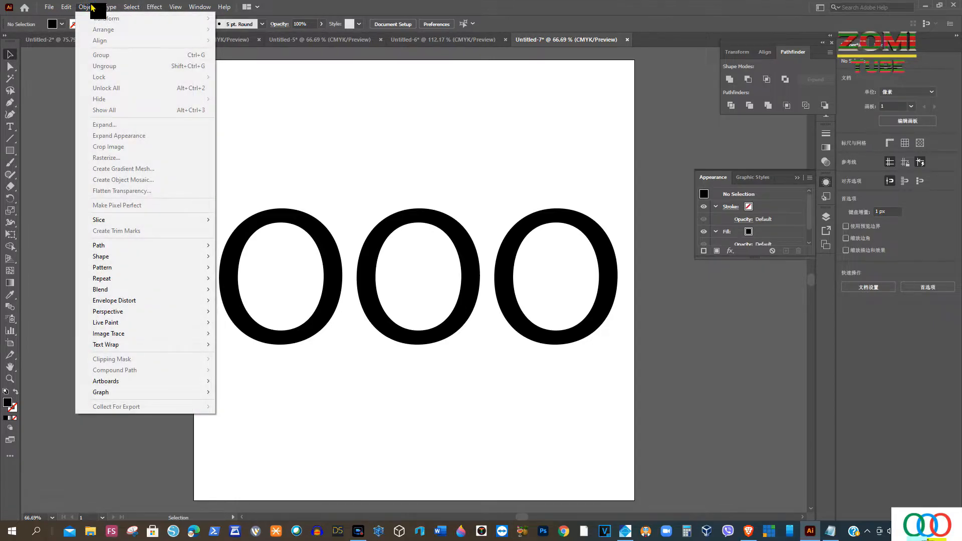
pyautogui.click(327, 179)
pyautogui.moveTo(225, 184)
pyautogui.mouseDown()
pyautogui.moveTo(353, 211)
pyautogui.moveTo(243, 186)
pyautogui.mouseUp()
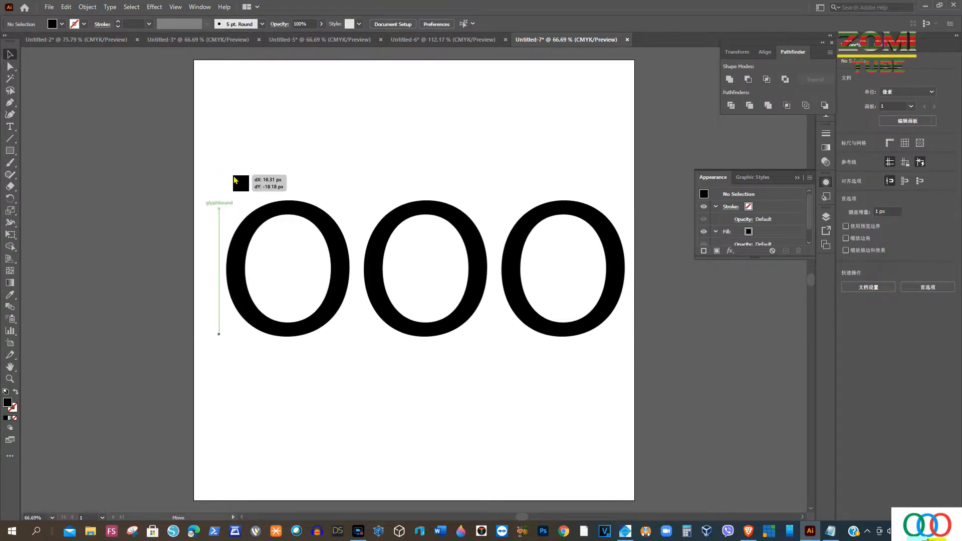
pyautogui.click(90, 10)
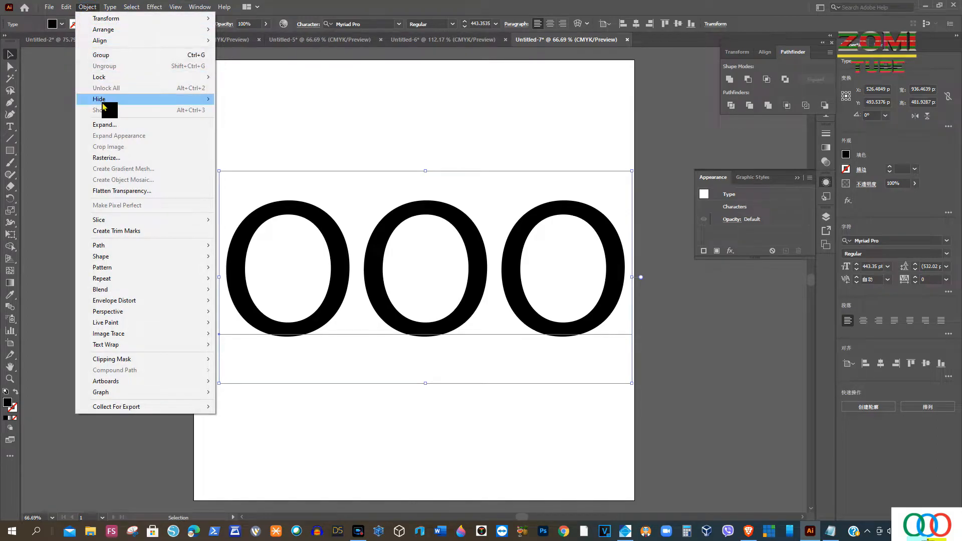
pyautogui.moveTo(110, 8)
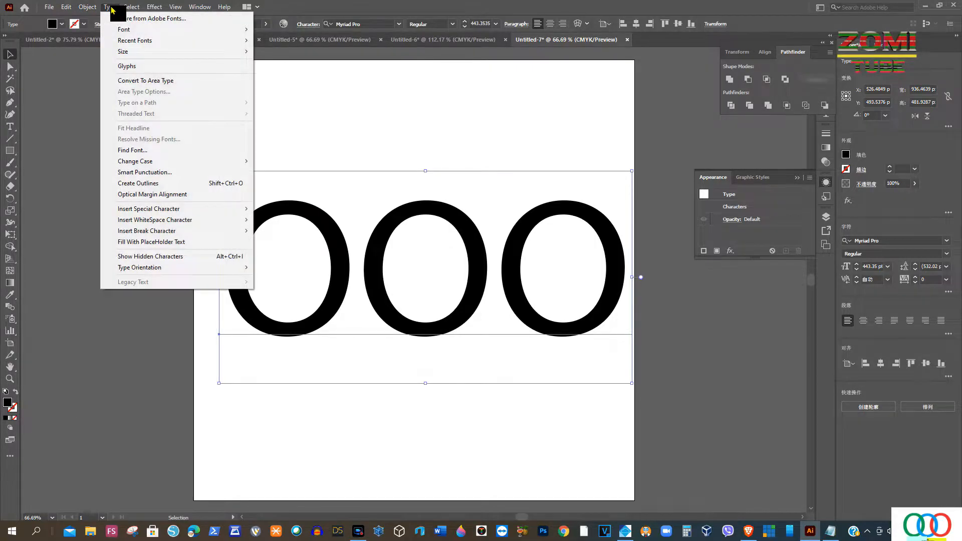
pyautogui.click(151, 185)
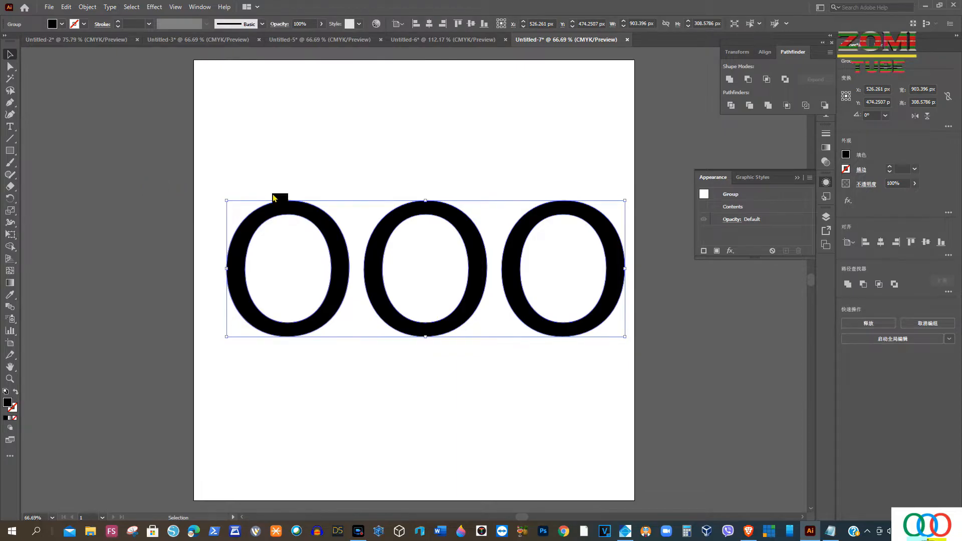
# Step: Ungroup the outlined letters into separate shapes and clear the selection
pyautogui.click(91, 6)
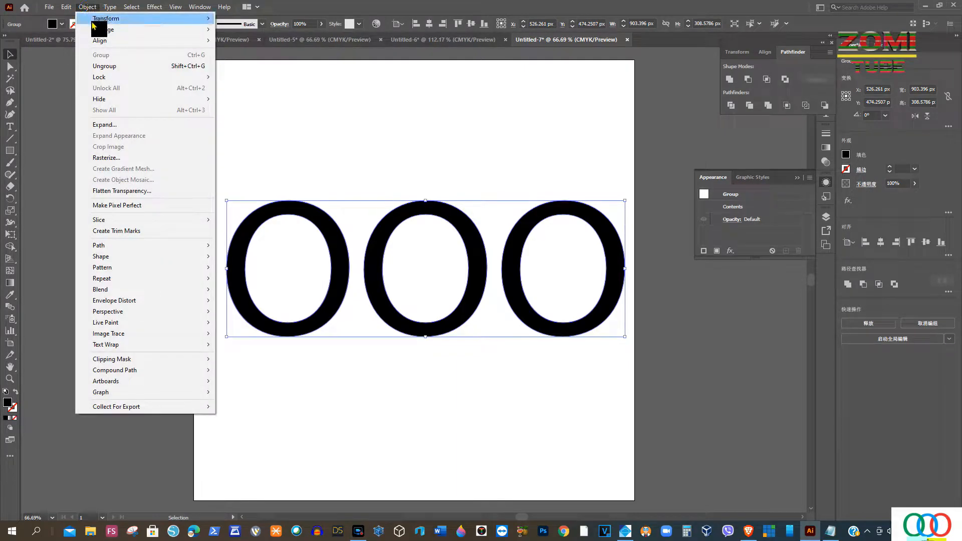
pyautogui.click(108, 68)
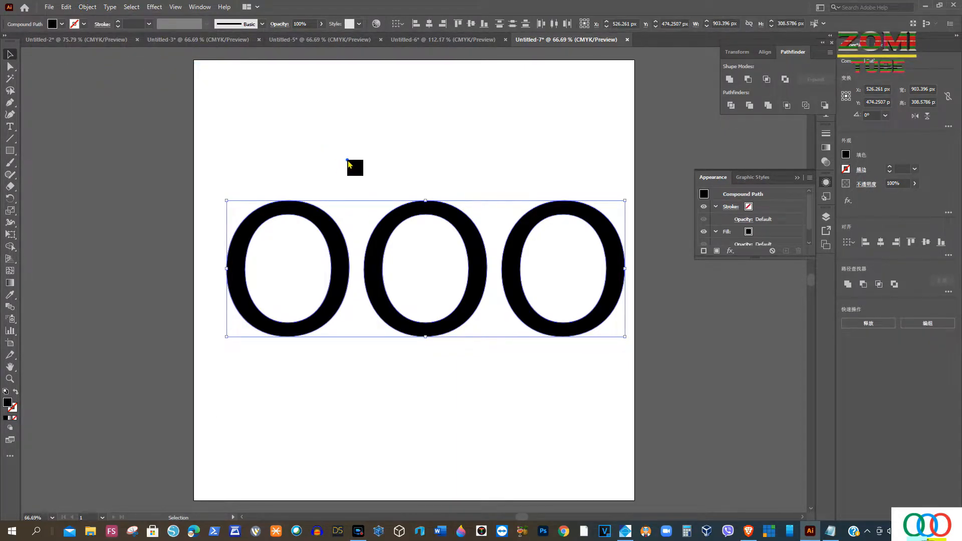
pyautogui.click(346, 160)
# Step: Fill the first letter O with green and the middle letter O with light blue
pyautogui.click(323, 218)
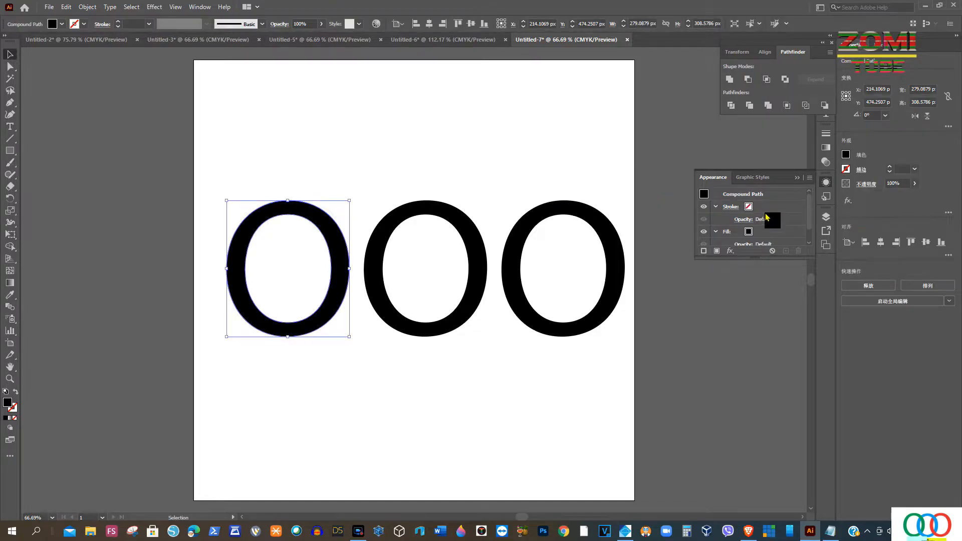
pyautogui.click(846, 155)
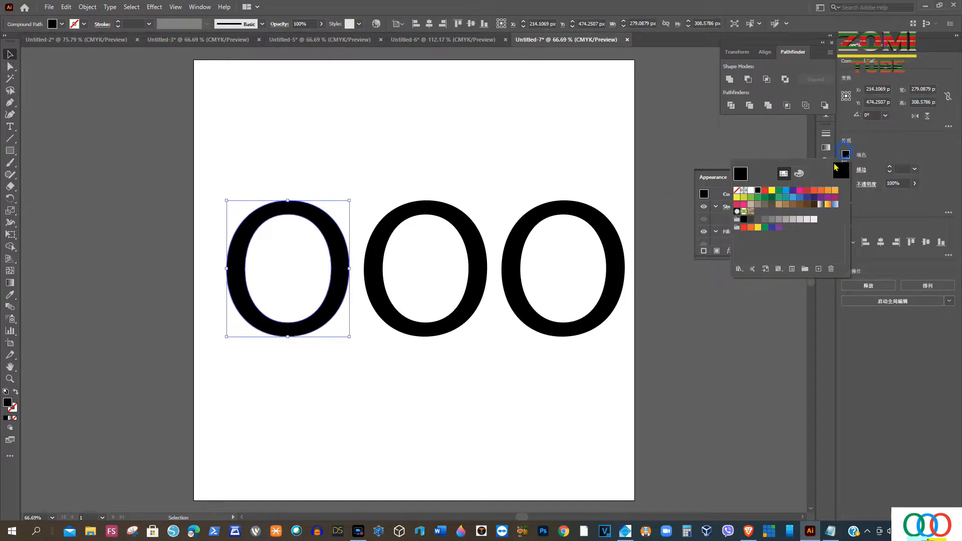
pyautogui.click(783, 193)
pyautogui.click(454, 225)
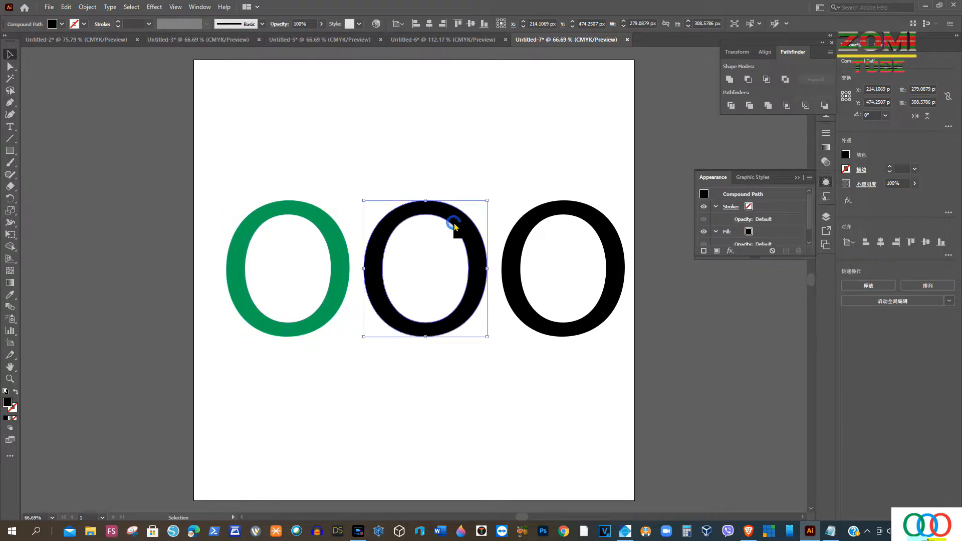
pyautogui.click(846, 155)
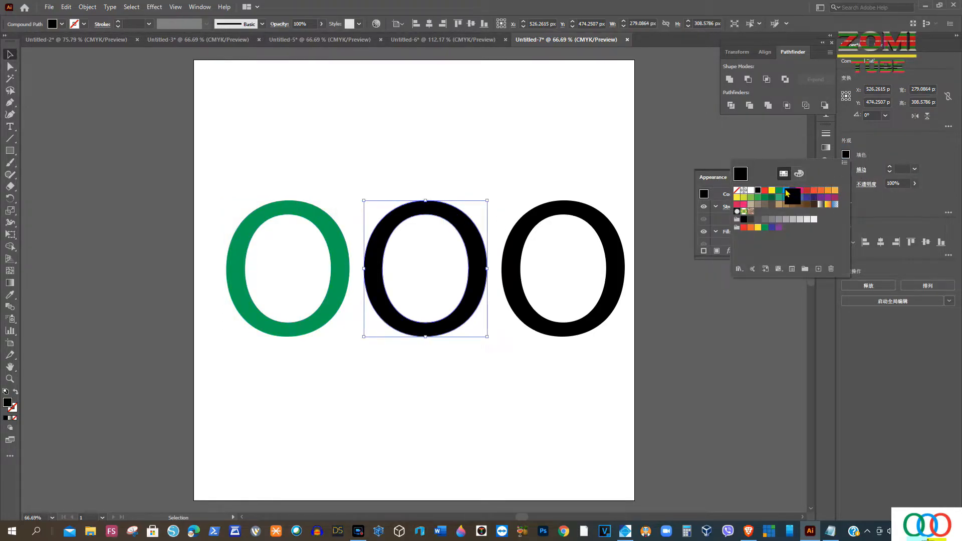
pyautogui.click(787, 193)
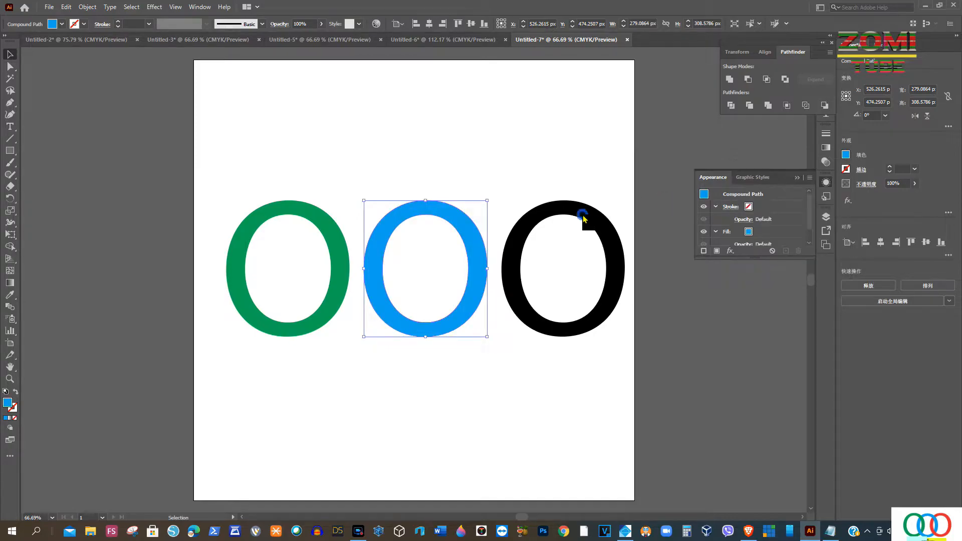
# Step: Fill the last letter O with red and clear the selection
pyautogui.click(582, 215)
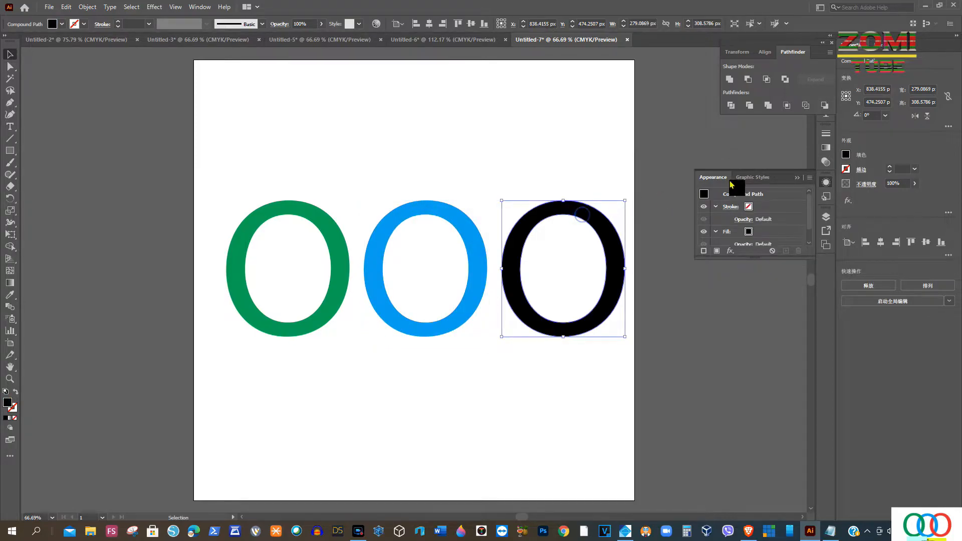
pyautogui.click(846, 155)
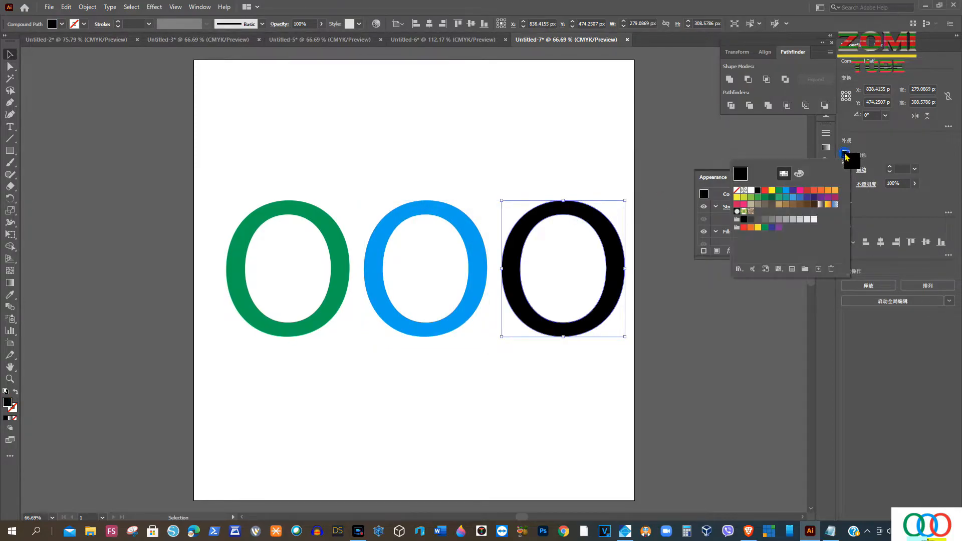
pyautogui.click(765, 191)
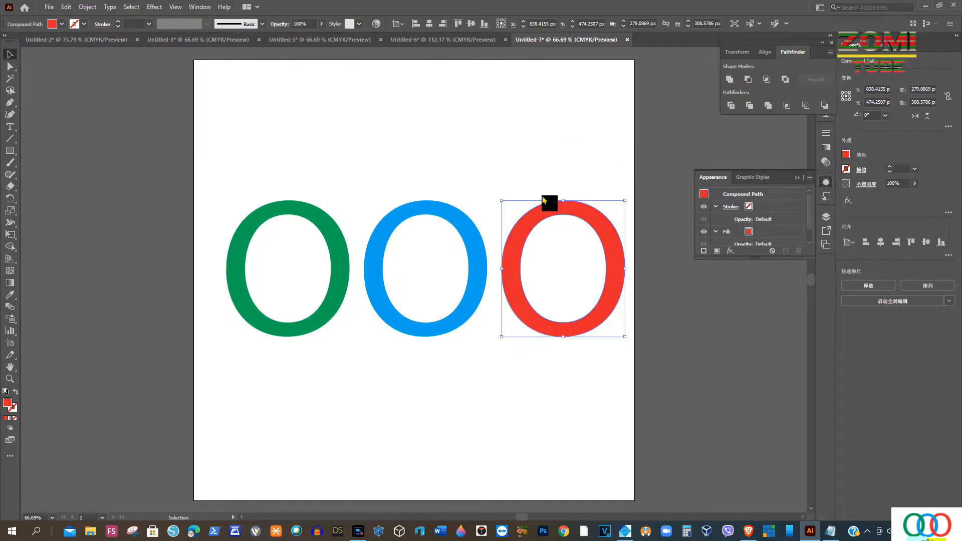
pyautogui.click(504, 147)
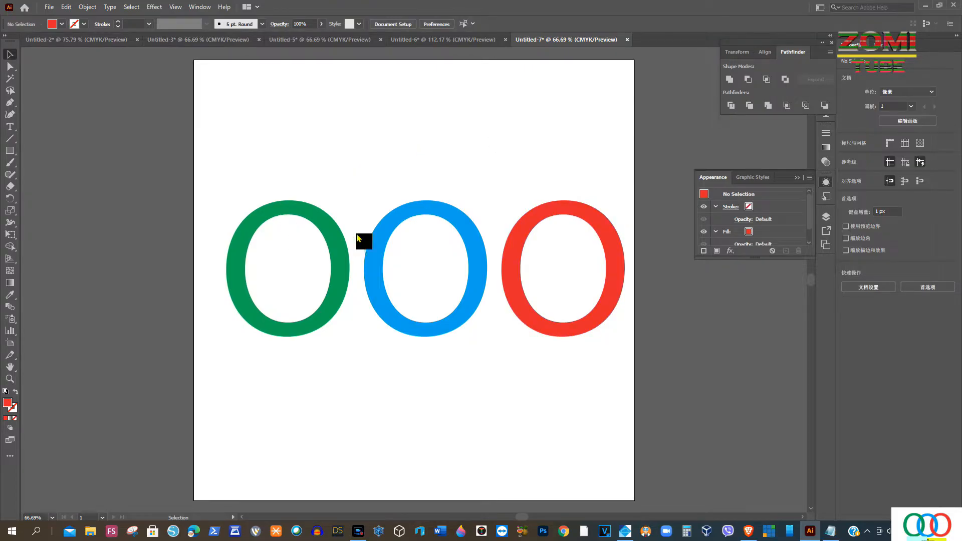
# Step: Move the green and red rings inward so that each overlaps the blue ring in a chain-like row
pyautogui.moveTo(385, 222)
pyautogui.mouseDown()
pyautogui.moveTo(343, 221)
pyautogui.moveTo(382, 221)
pyautogui.mouseUp()
pyautogui.moveTo(316, 223); pyautogui.dragTo(359, 216)
pyautogui.moveTo(549, 216); pyautogui.dragTo(469, 216)
pyautogui.click(480, 172)
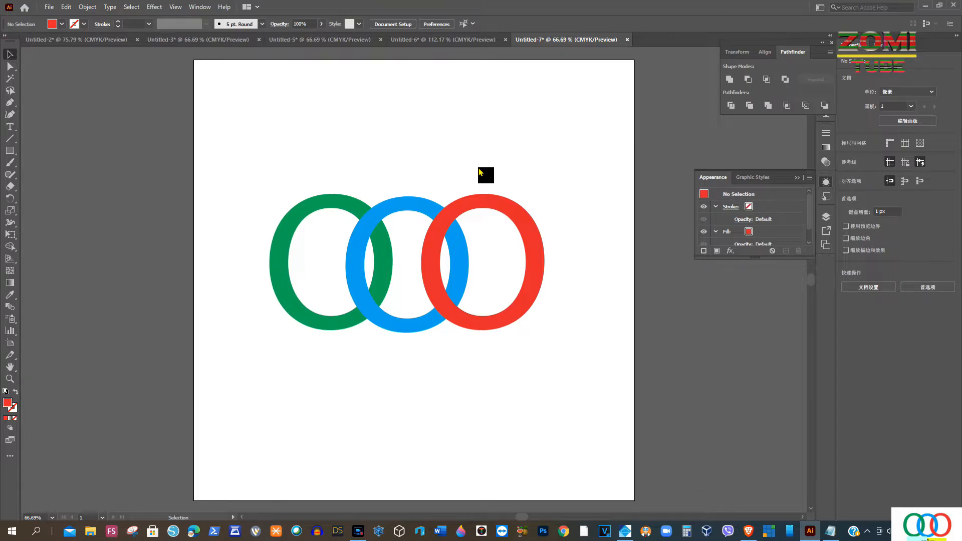
# Step: Hide the Pathfinder panel and show it again
pyautogui.click(129, 8)
pyautogui.moveTo(150, 6)
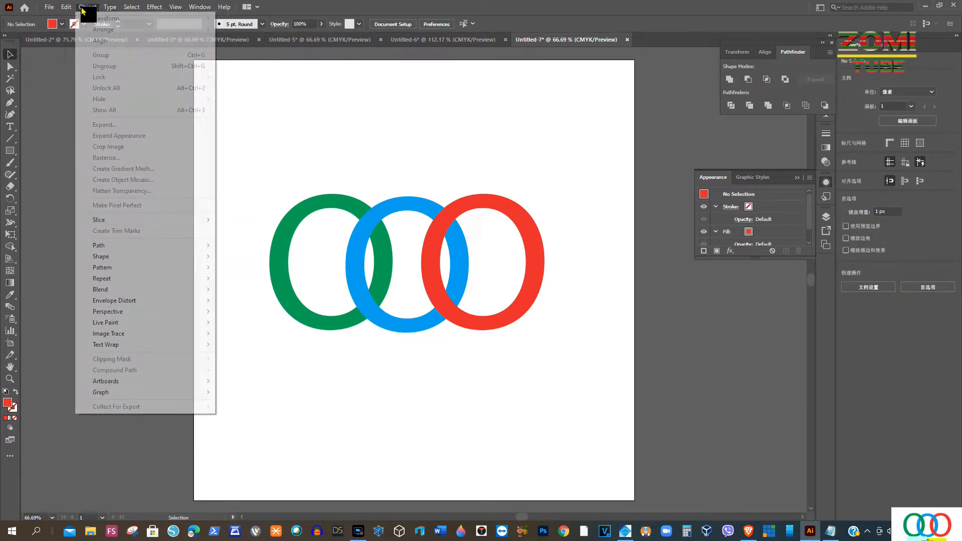
pyautogui.moveTo(66, 7)
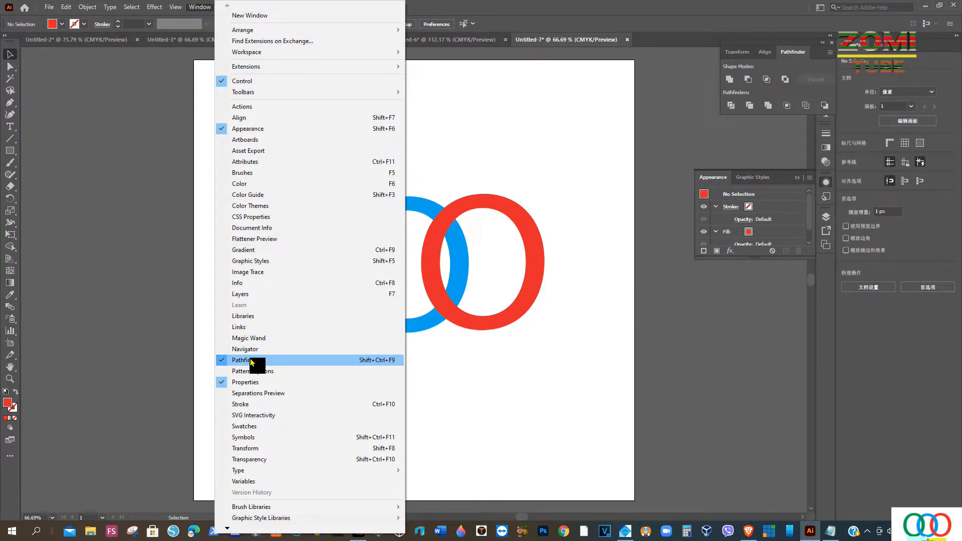
pyautogui.click(251, 360)
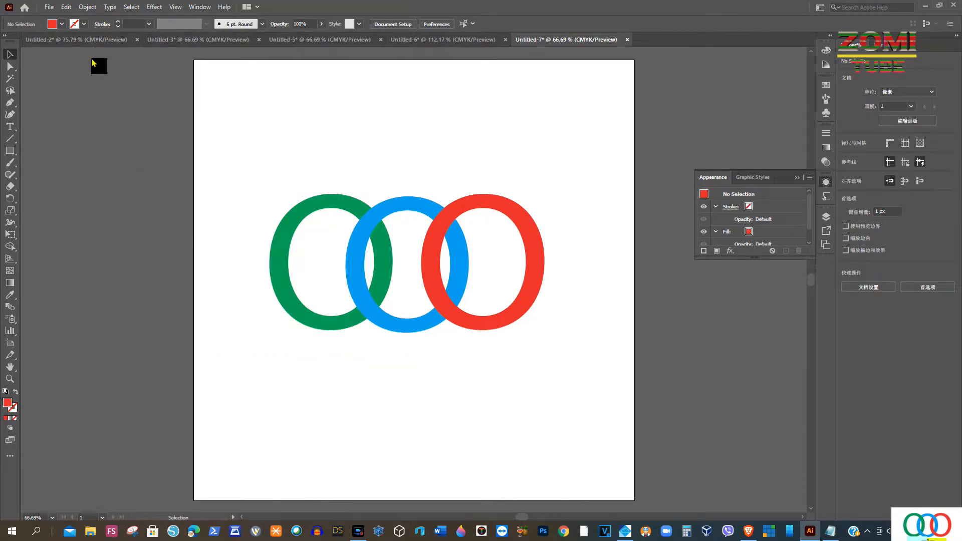
pyautogui.click(199, 8)
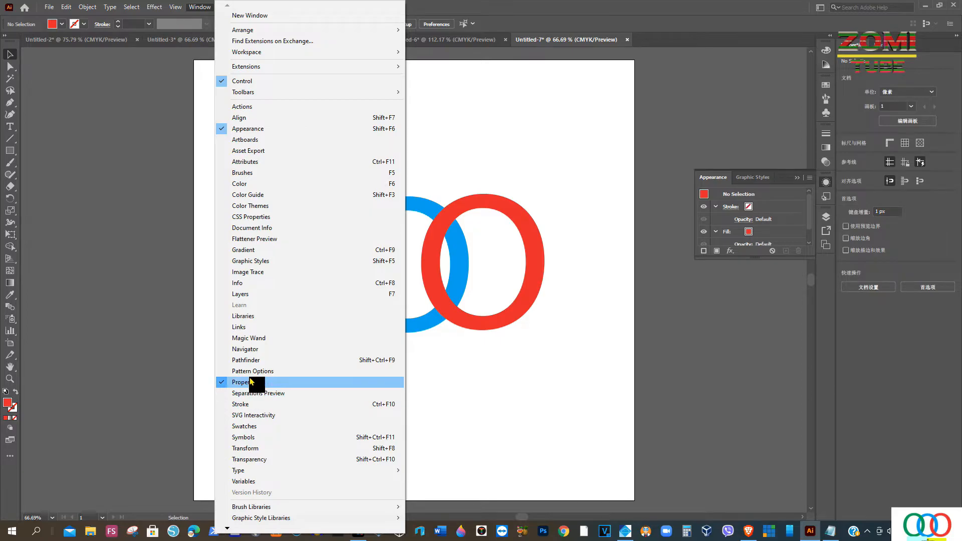
pyautogui.click(249, 360)
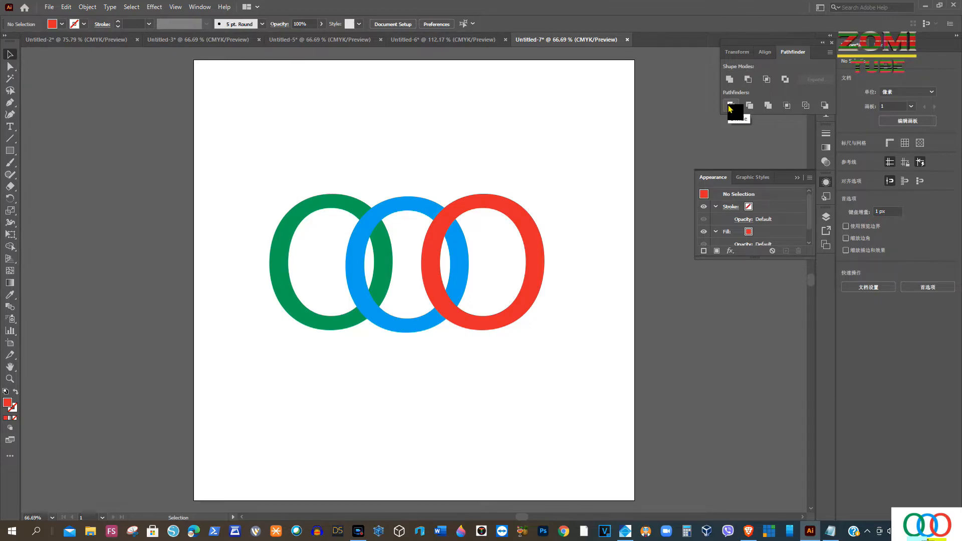
# Step: Select the green and blue rings together and split them at their overlaps with Pathfinder Divide
pyautogui.click(290, 180)
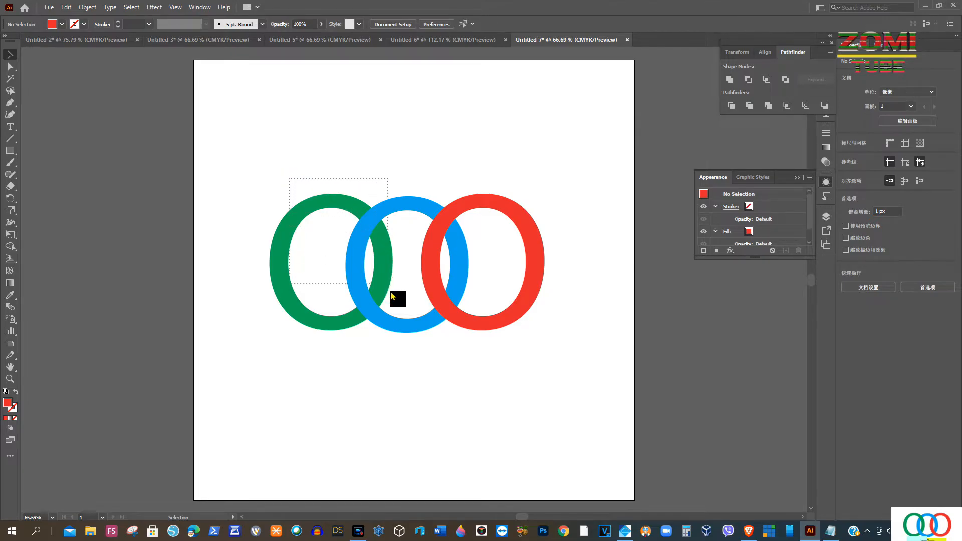
pyautogui.click(400, 327)
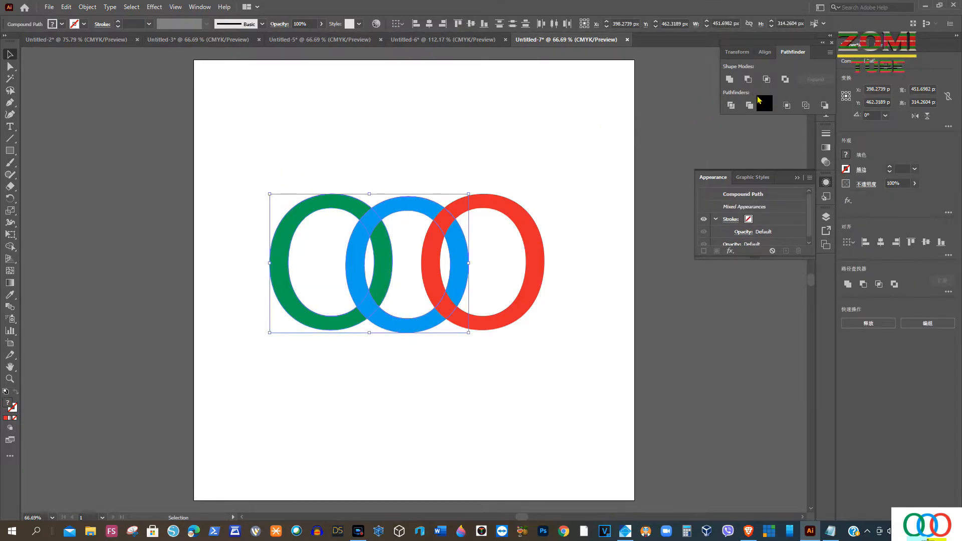
pyautogui.click(731, 105)
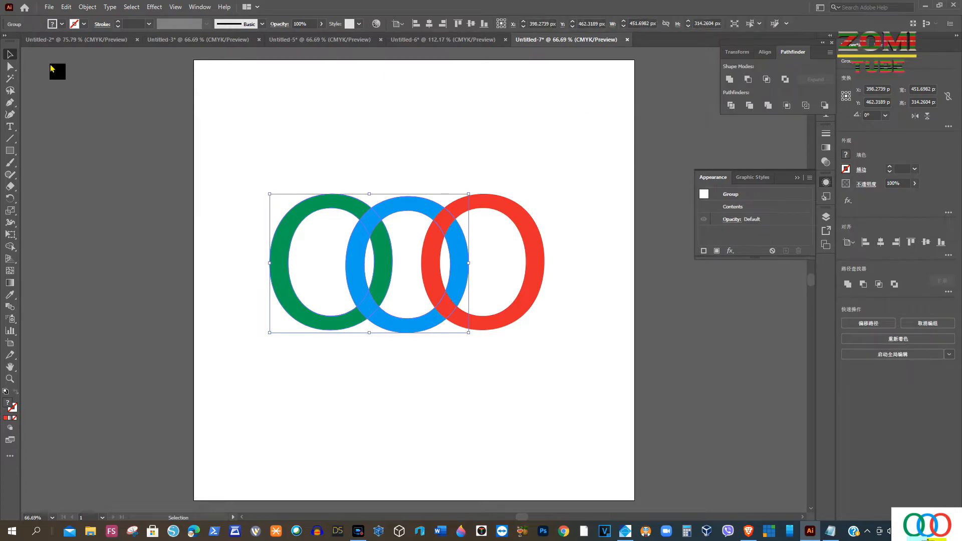
# Step: Recolor the upper overlap piece of the green and blue rings with the green ring's color using the Eyedropper, and clear the selection
pyautogui.click(9, 66)
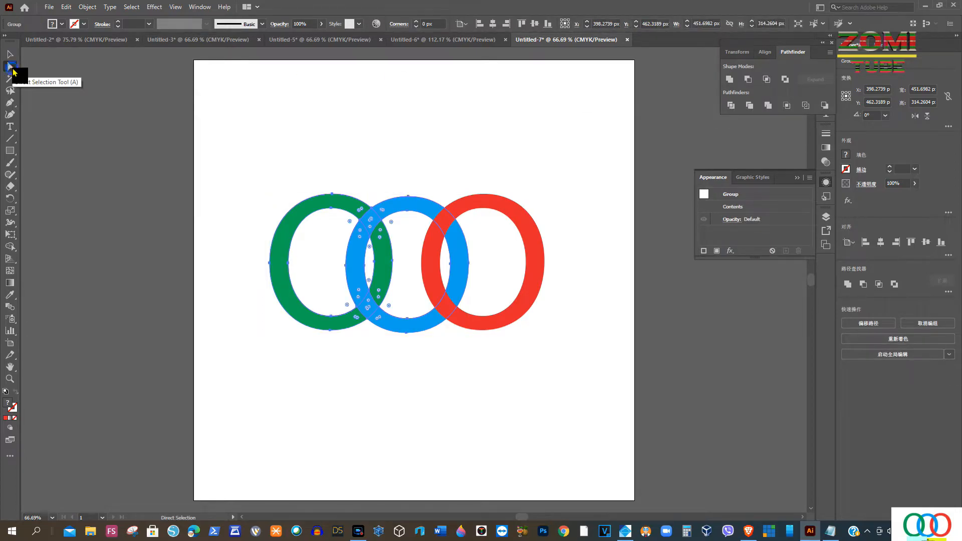
pyautogui.click(365, 186)
pyautogui.click(368, 220)
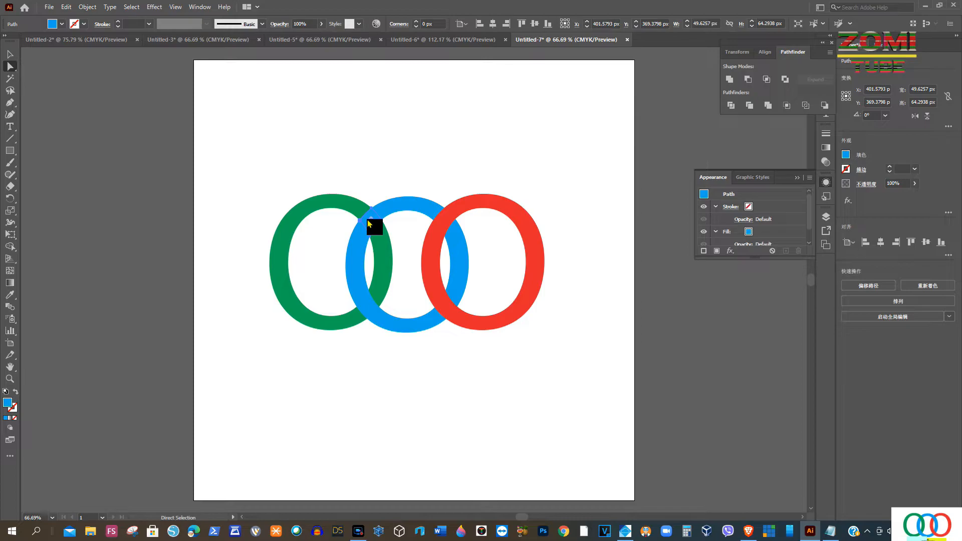
pyautogui.click(10, 297)
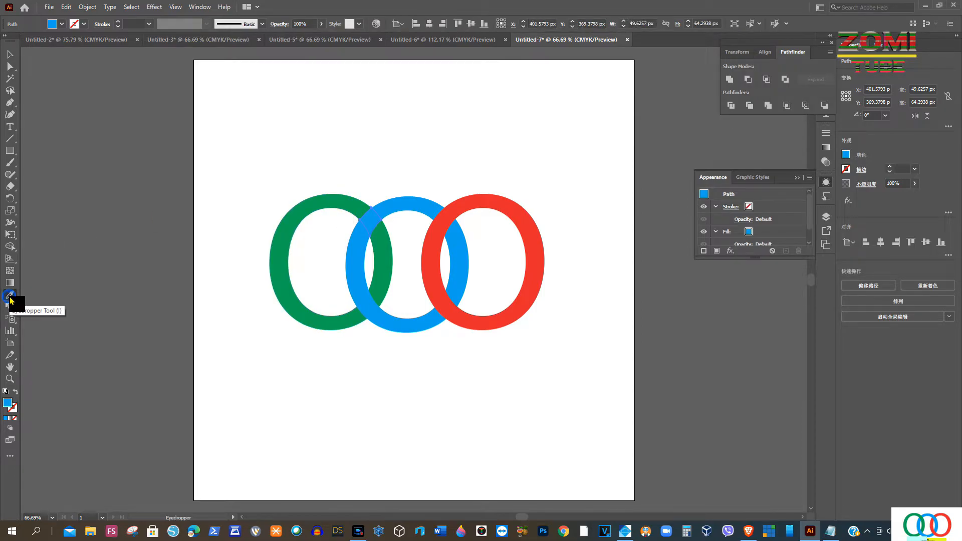
pyautogui.click(332, 210)
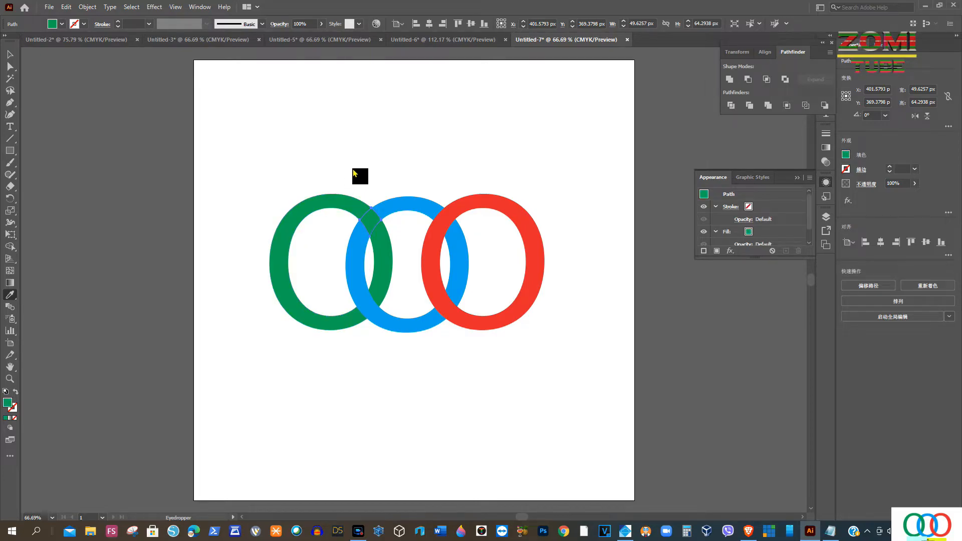
pyautogui.click(10, 54)
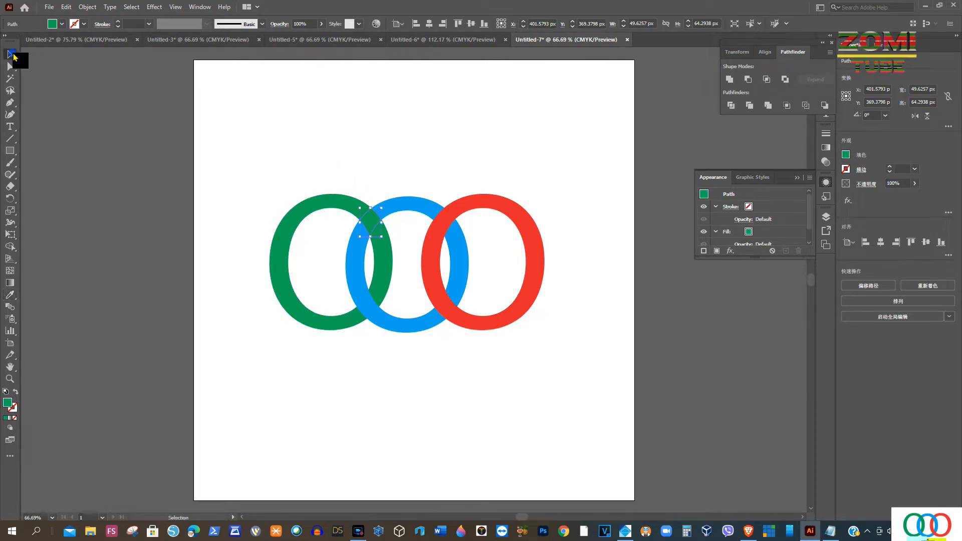
pyautogui.click(322, 108)
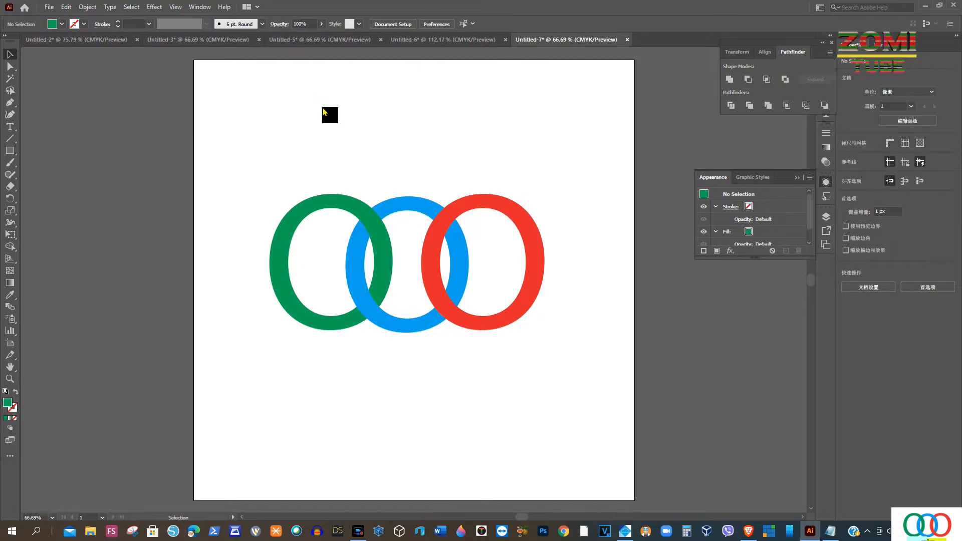
pyautogui.moveTo(418, 169); pyautogui.dragTo(521, 328)
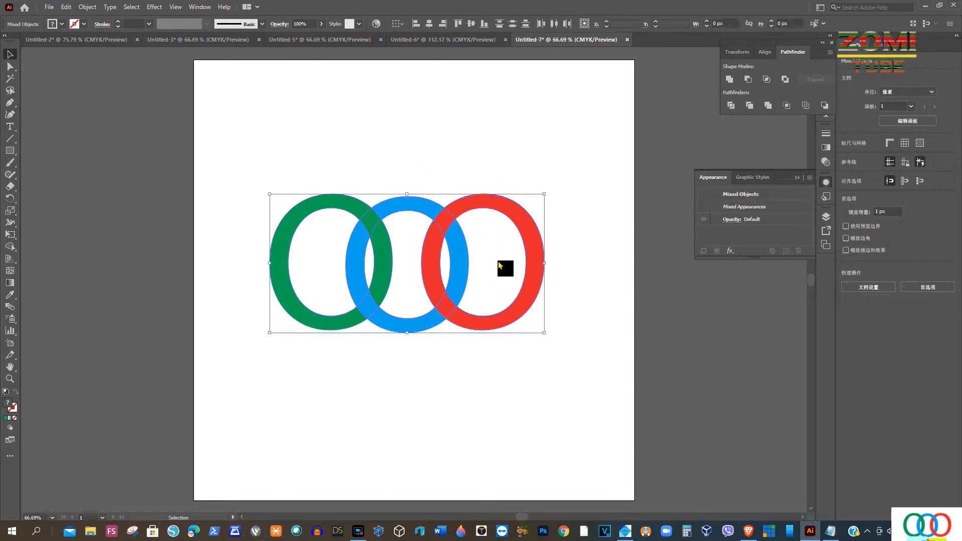
pyautogui.click(468, 161)
pyautogui.moveTo(429, 177); pyautogui.dragTo(468, 313)
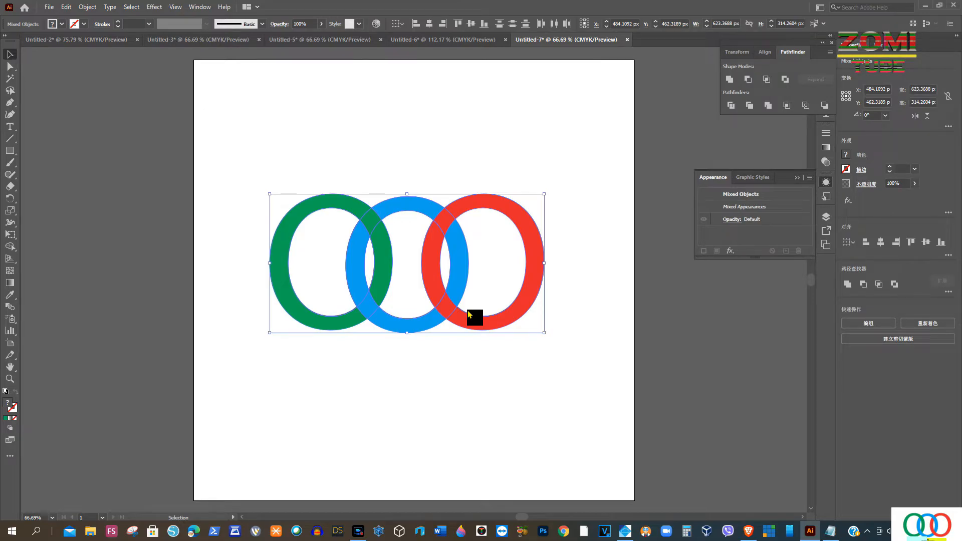
pyautogui.click(432, 164)
pyautogui.moveTo(429, 179); pyautogui.dragTo(468, 269)
pyautogui.click(13, 67)
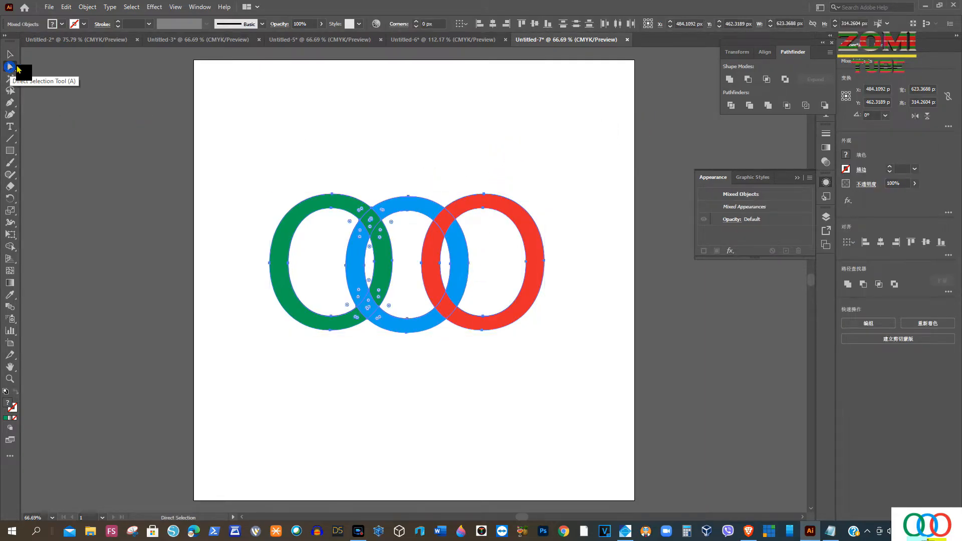
pyautogui.click(446, 172)
pyautogui.click(448, 220)
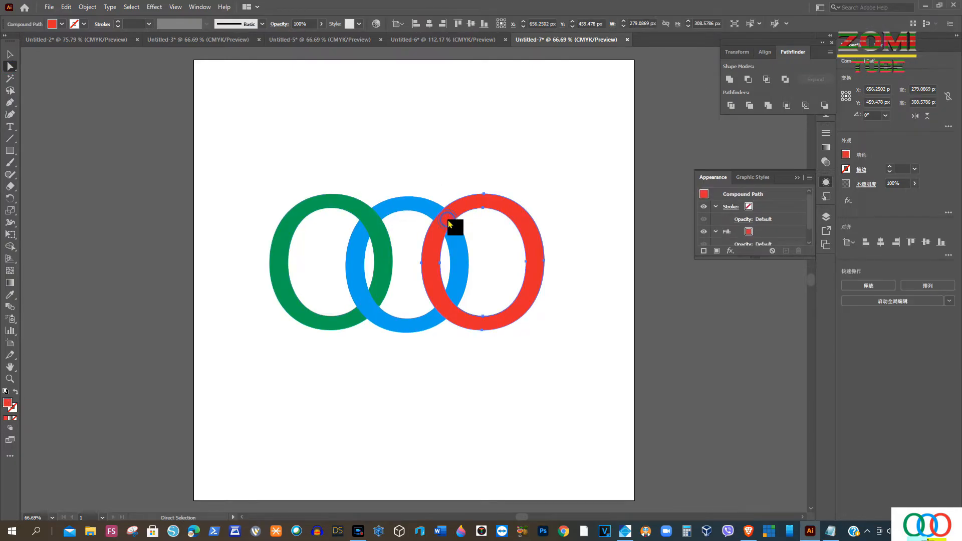
pyautogui.moveTo(421, 178); pyautogui.dragTo(459, 225)
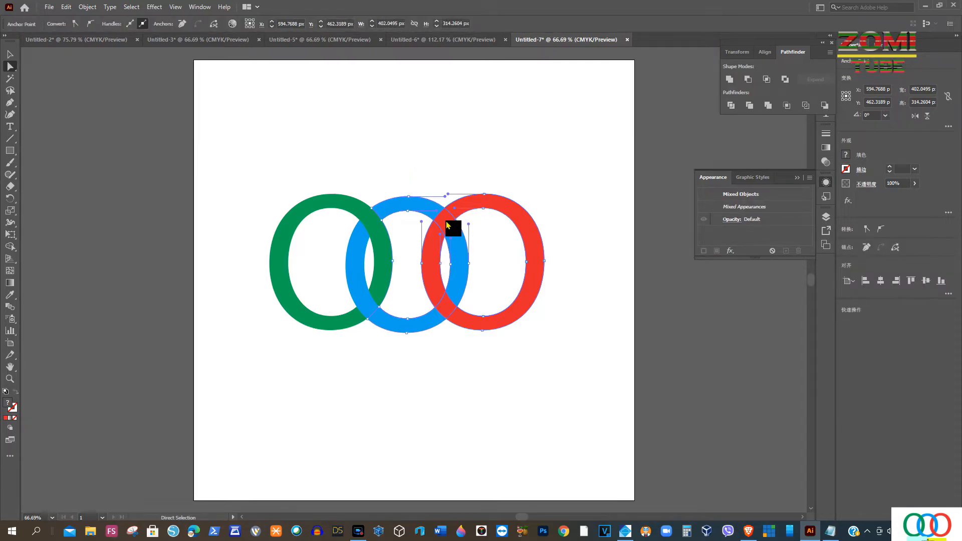
pyautogui.click(446, 222)
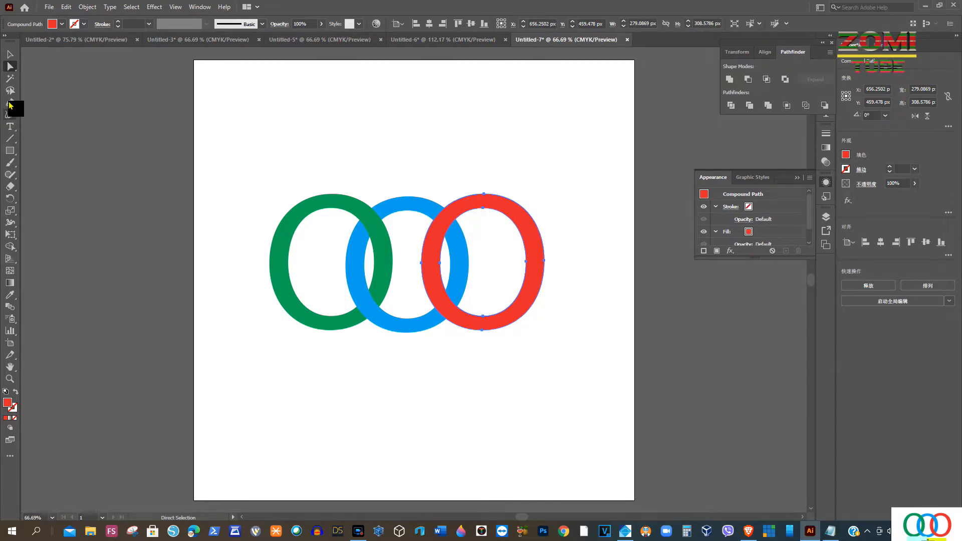
# Step: Select all three rings together and split them at their overlaps with Pathfinder Divide
pyautogui.click(10, 54)
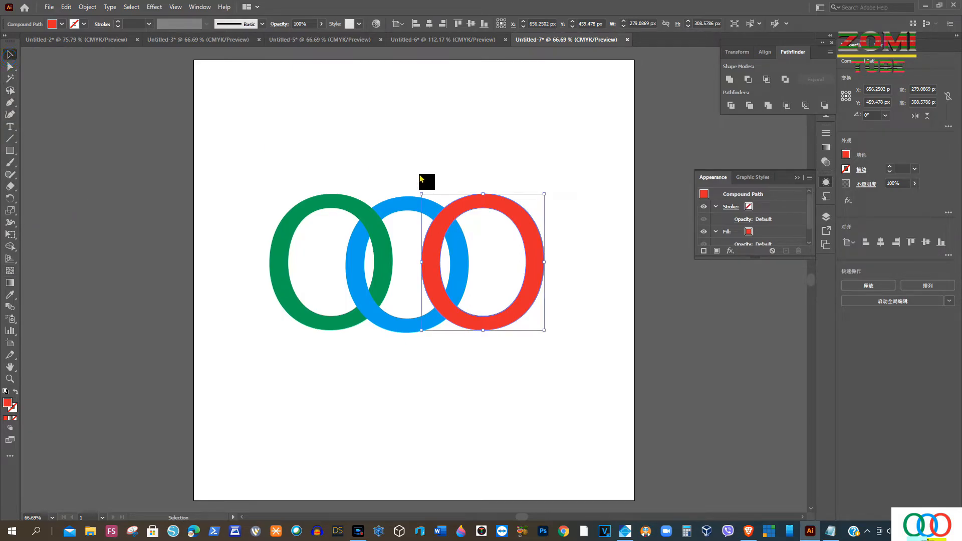
pyautogui.moveTo(414, 173); pyautogui.dragTo(490, 346)
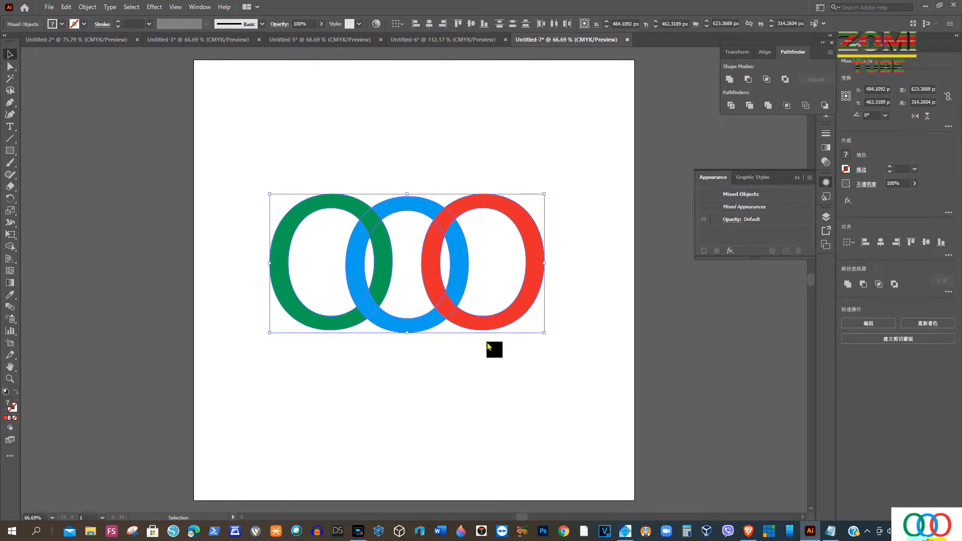
pyautogui.click(728, 106)
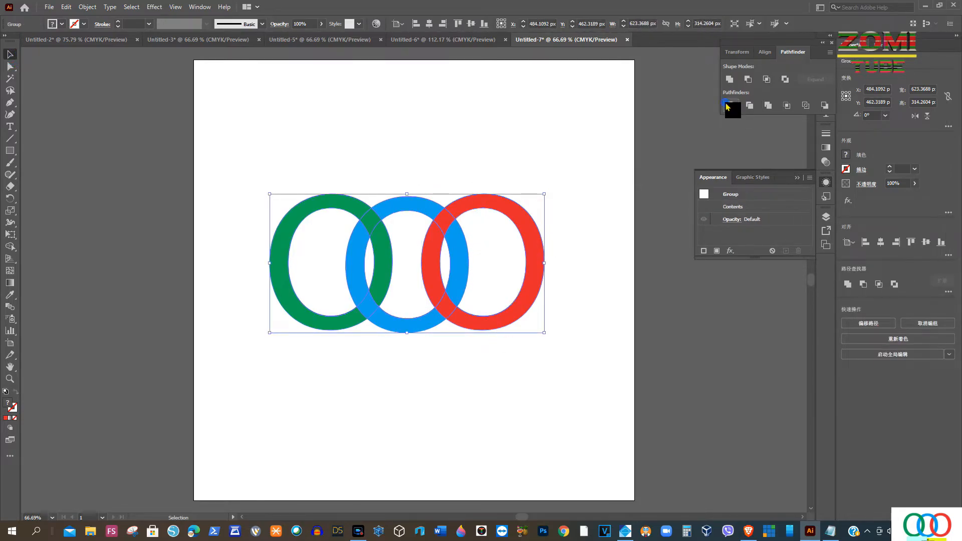
# Step: Recolor the upper overlap piece of the blue and red rings with the blue ring's color using the Eyedropper, and clear the selection
pyautogui.click(11, 67)
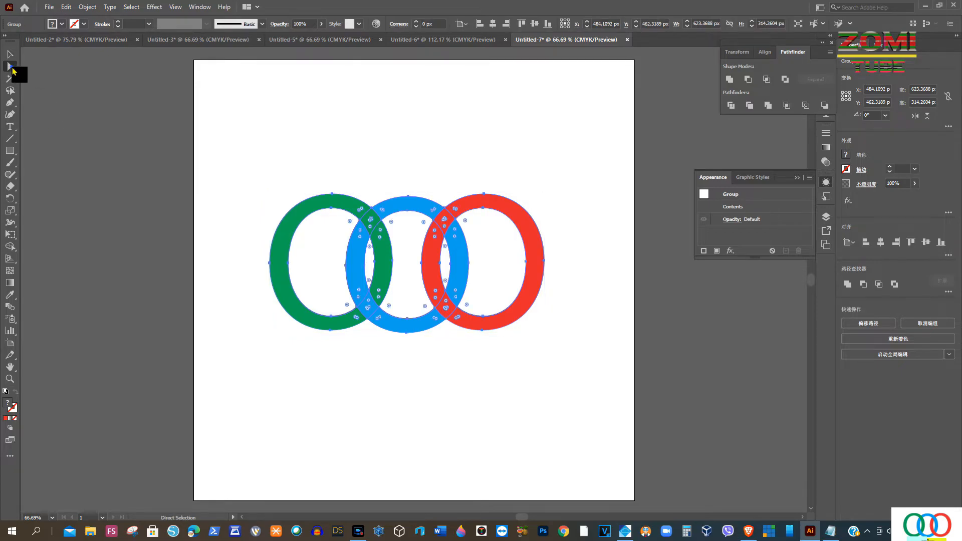
pyautogui.click(442, 182)
pyautogui.click(446, 222)
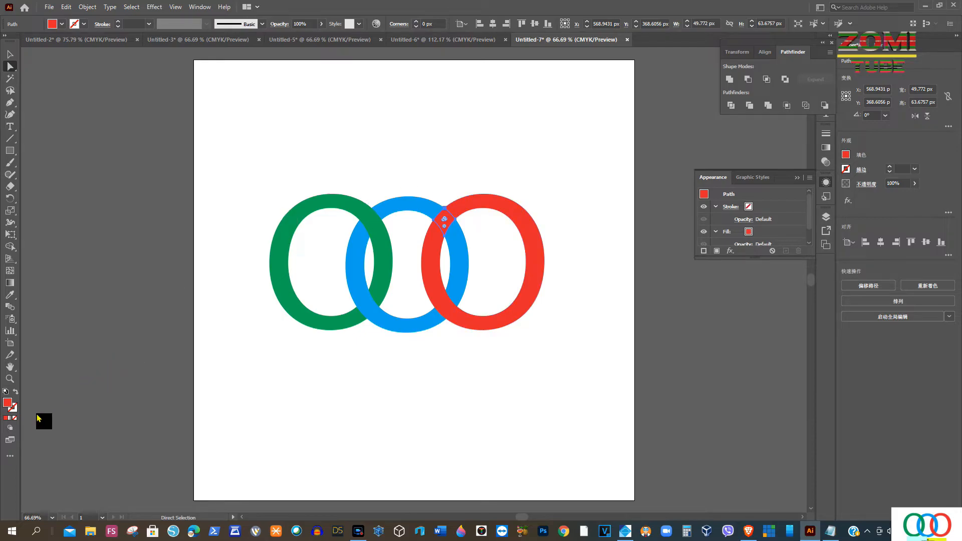
pyautogui.click(9, 294)
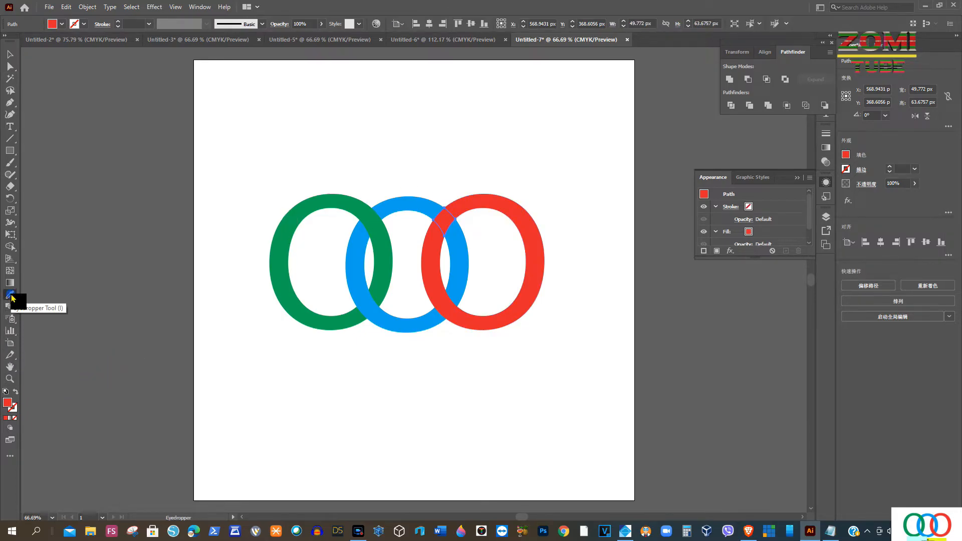
pyautogui.click(422, 208)
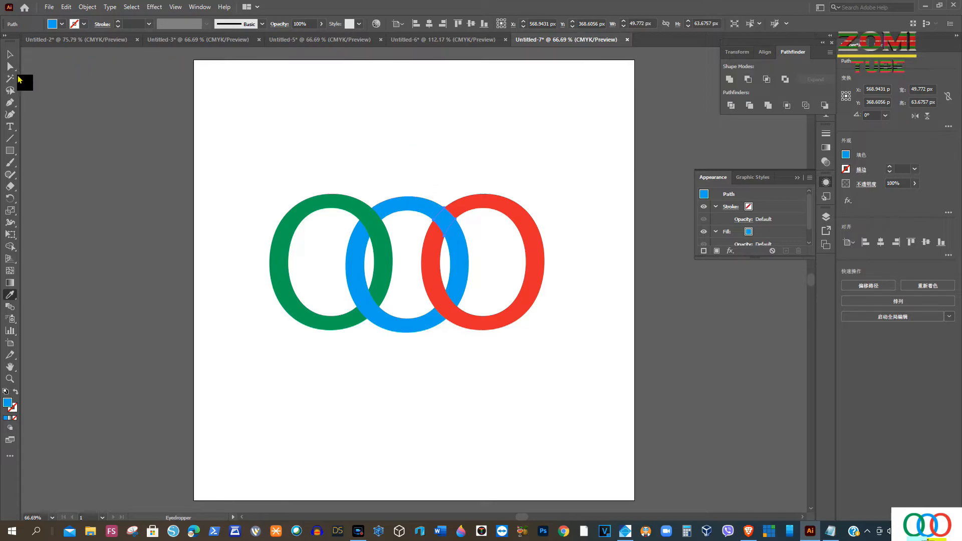
pyautogui.click(10, 54)
pyautogui.click(481, 135)
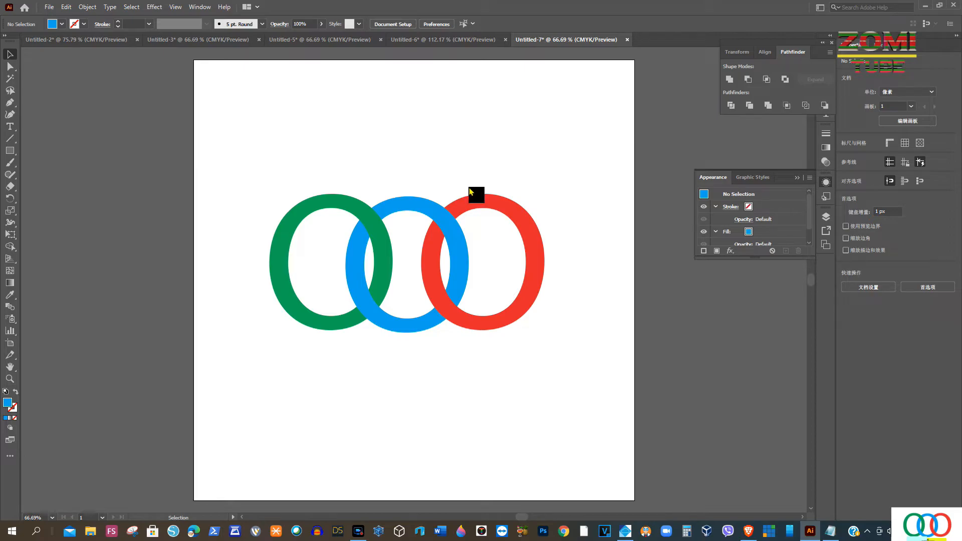
pyautogui.click(472, 206)
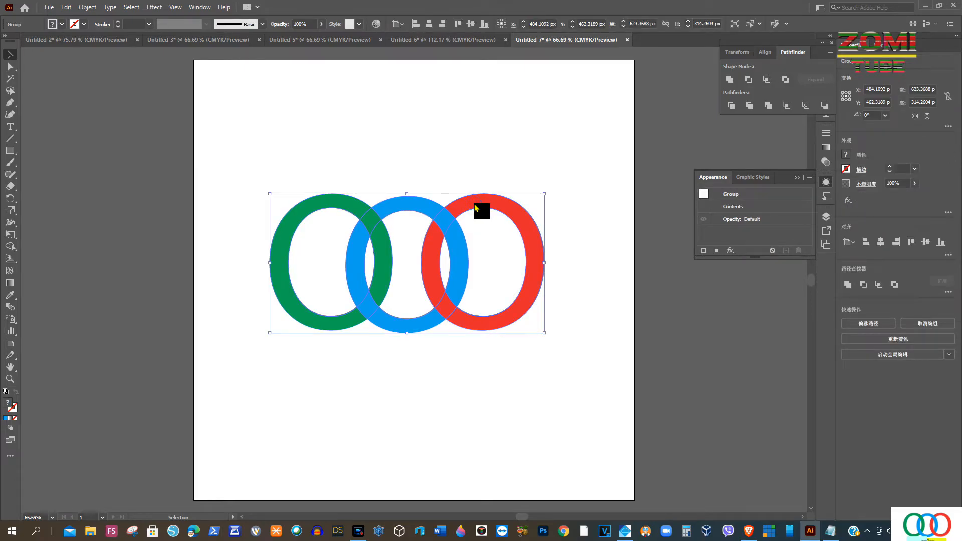
pyautogui.click(475, 154)
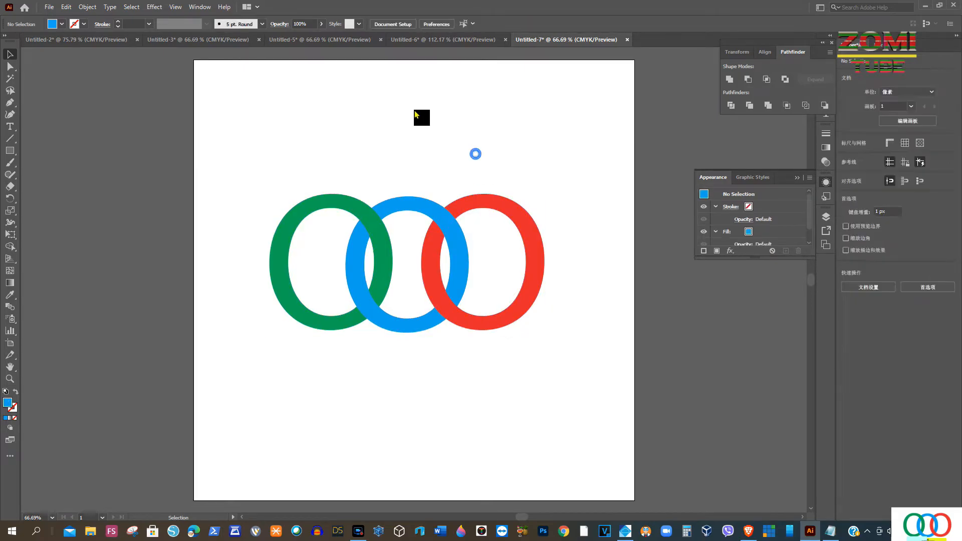
pyautogui.click(501, 207)
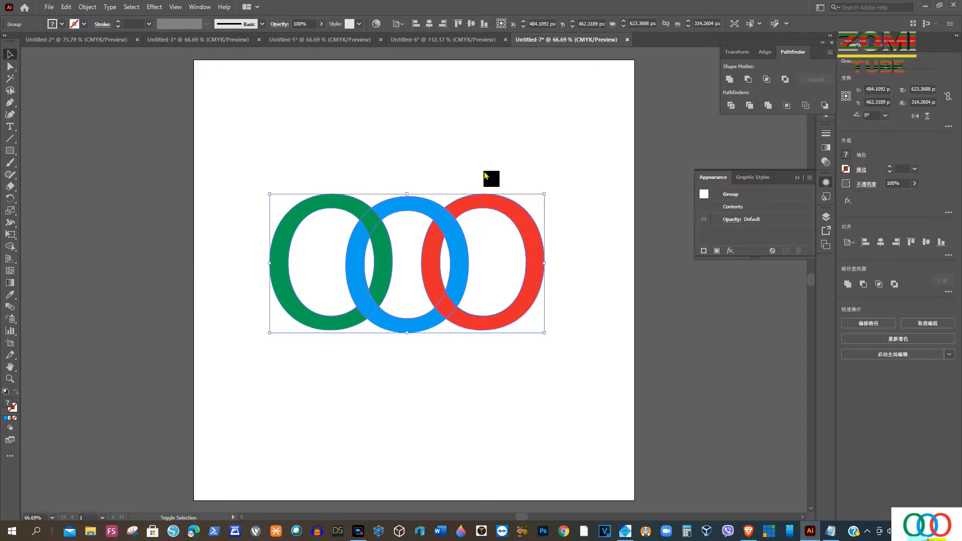
pyautogui.click(10, 66)
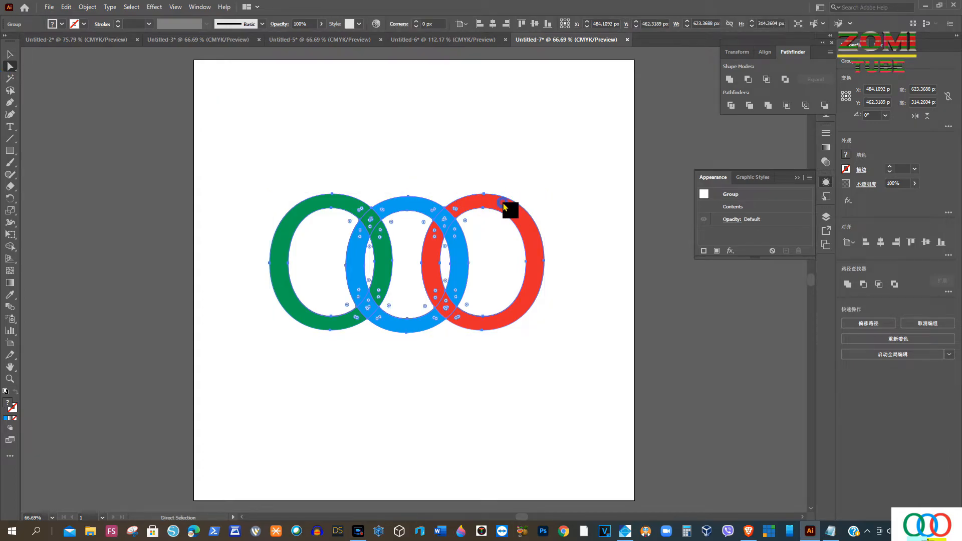
pyautogui.click(504, 203)
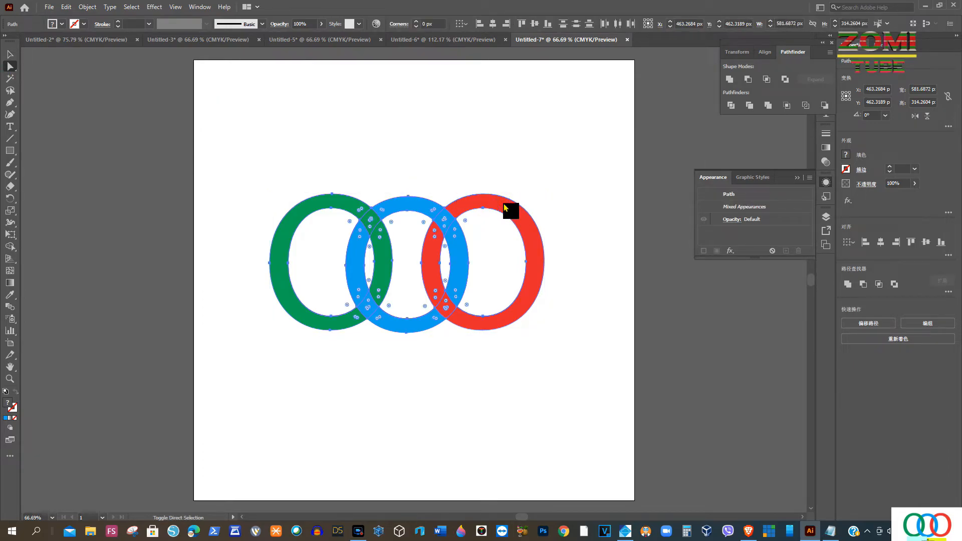
pyautogui.keyDown('shift'); pyautogui.click(504, 204); pyautogui.keyUp('shift')
pyautogui.keyDown('shift'); pyautogui.click(483, 157); pyautogui.keyUp('shift')
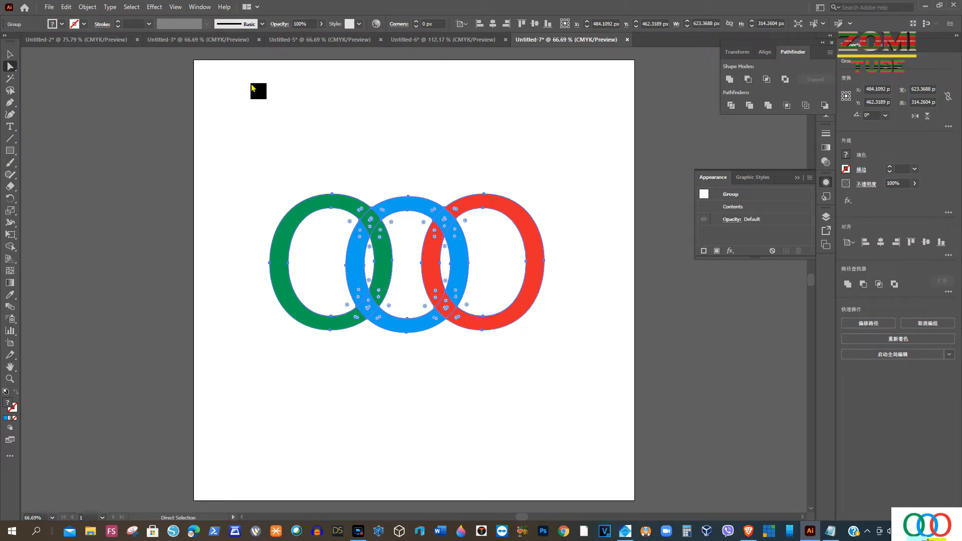
pyautogui.click(10, 54)
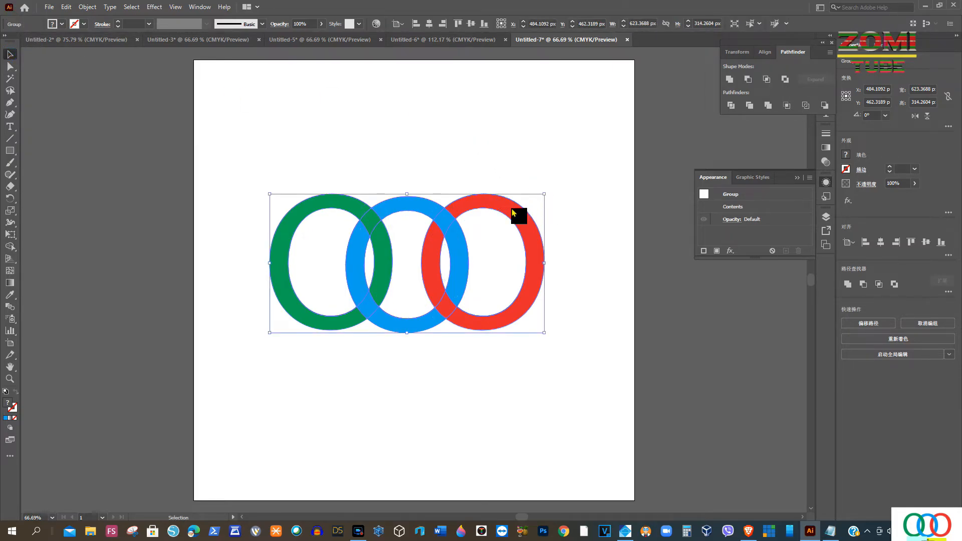
pyautogui.click(486, 163)
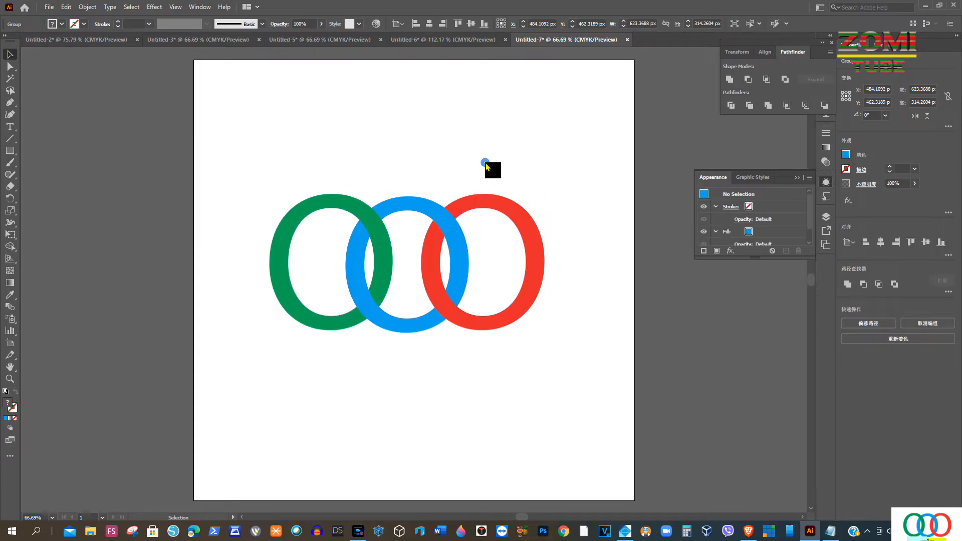
pyautogui.click(471, 208)
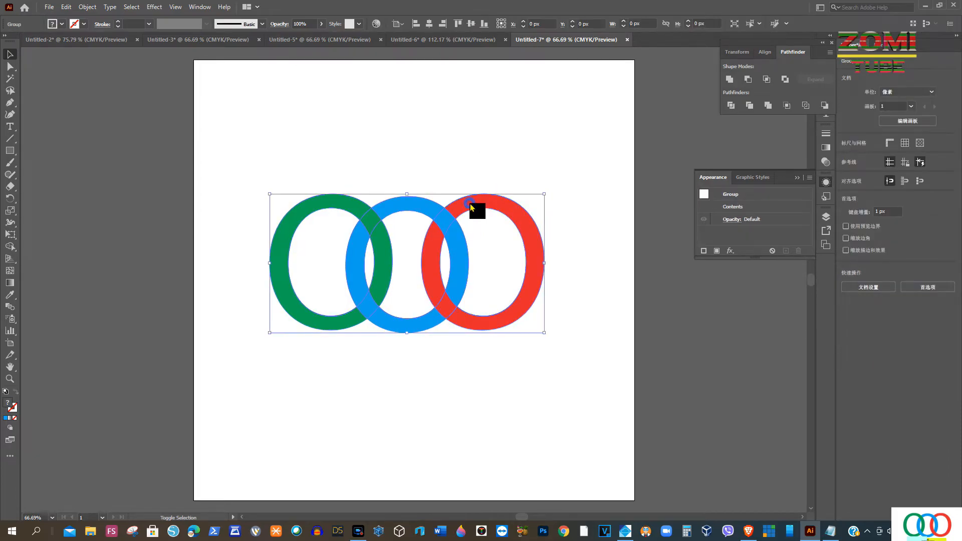
pyautogui.hotkey('ctrl', 'shift', 'a')
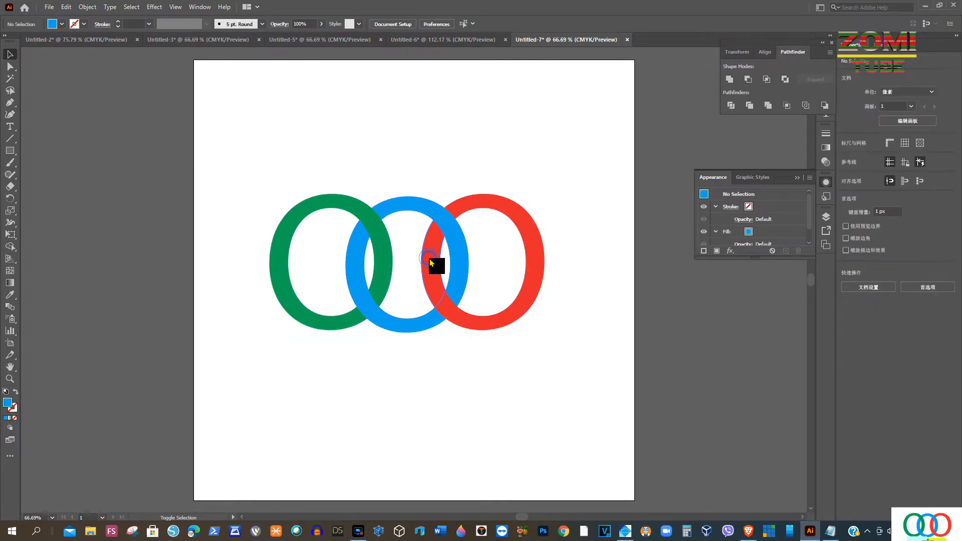
# Step: Try to merge the red ring's large outer piece with its piece inside the blue ring using Pathfinder Unite, and select the large piece again
pyautogui.click(10, 67)
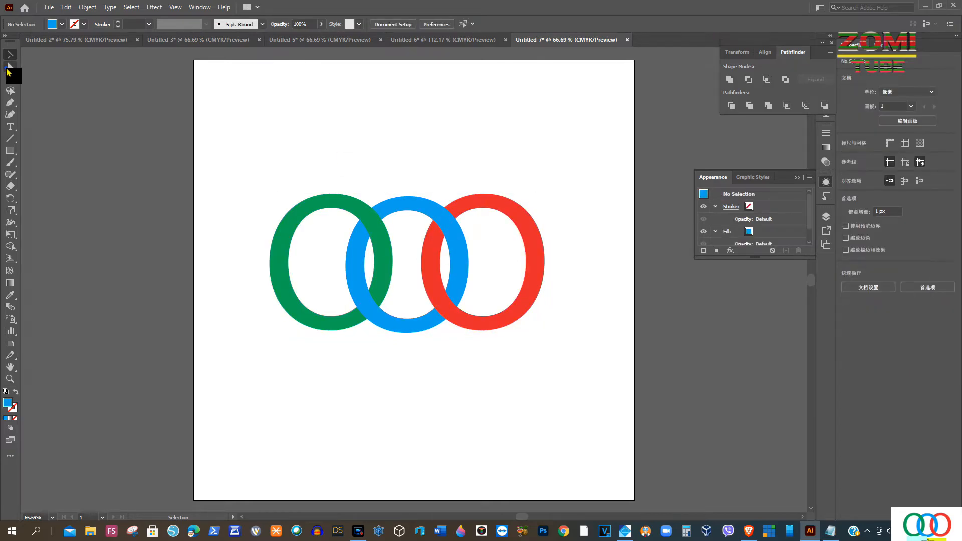
pyautogui.click(500, 211)
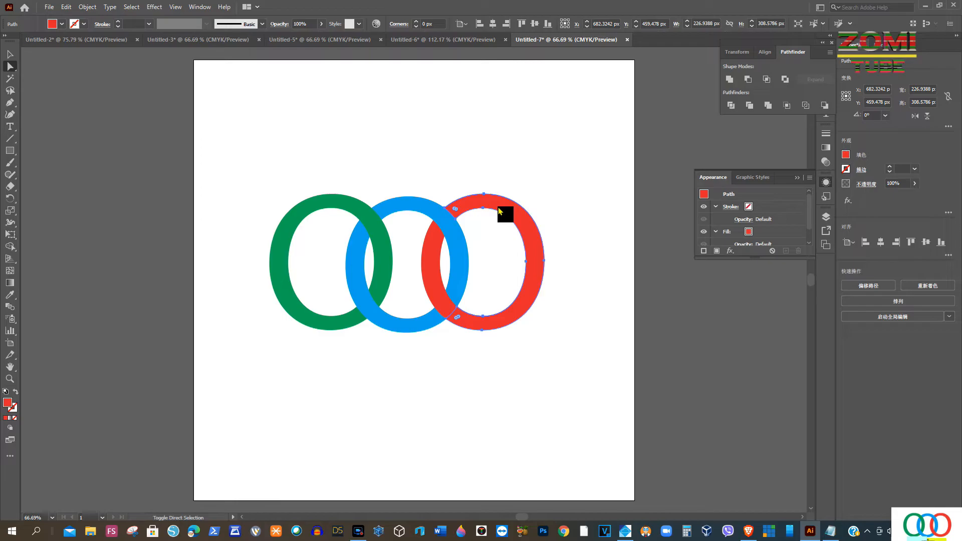
pyautogui.click(437, 278)
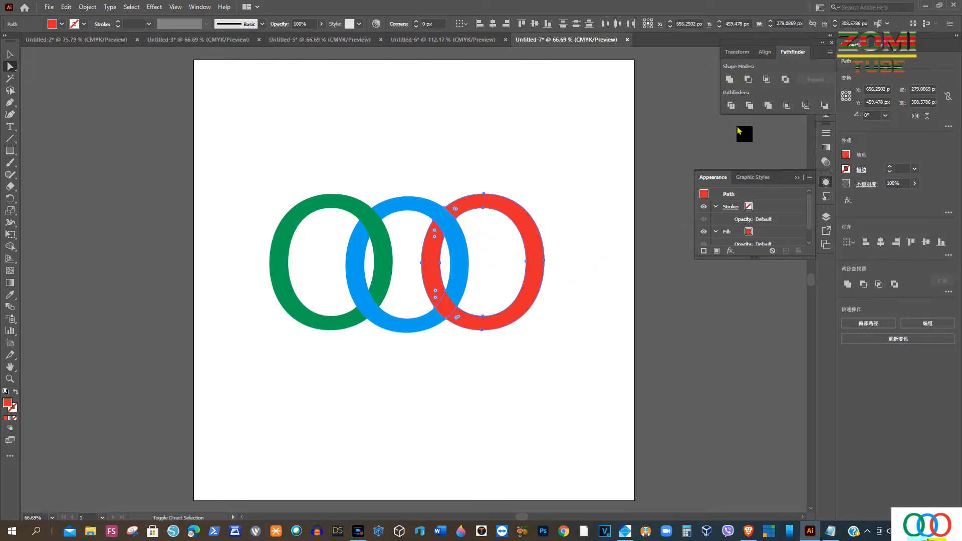
pyautogui.click(730, 80)
pyautogui.click(539, 159)
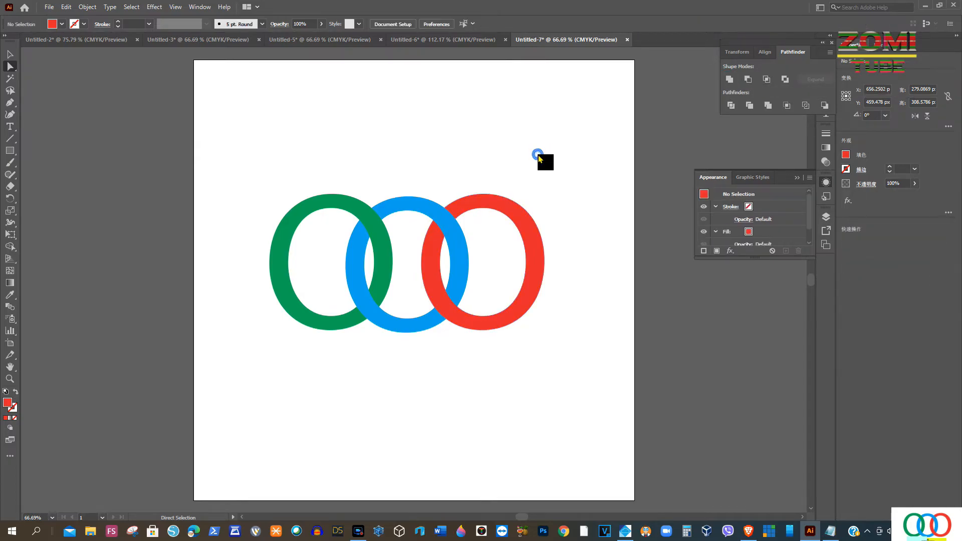
pyautogui.click(526, 218)
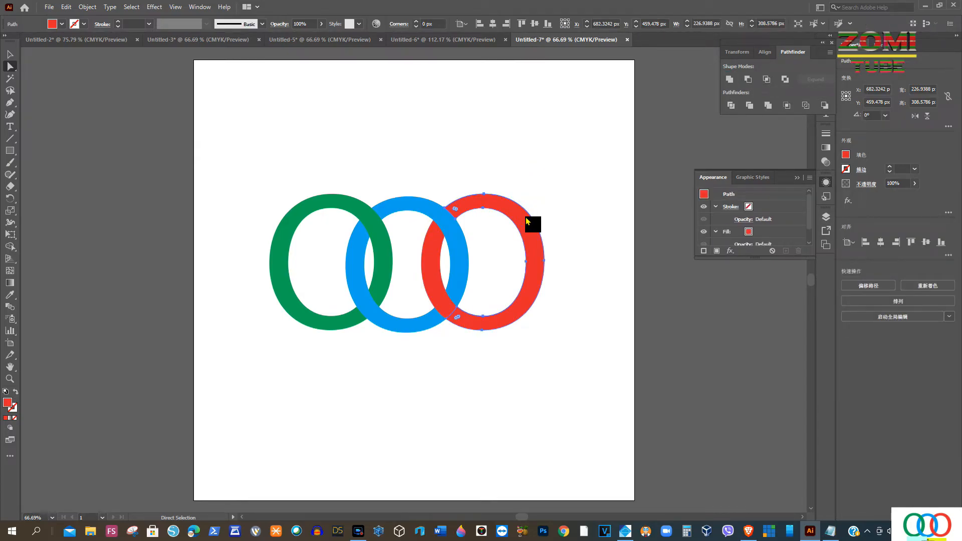
# Step: Try a green fill on the red ring's large outer piece, and set it back to the red swatch
pyautogui.click(847, 156)
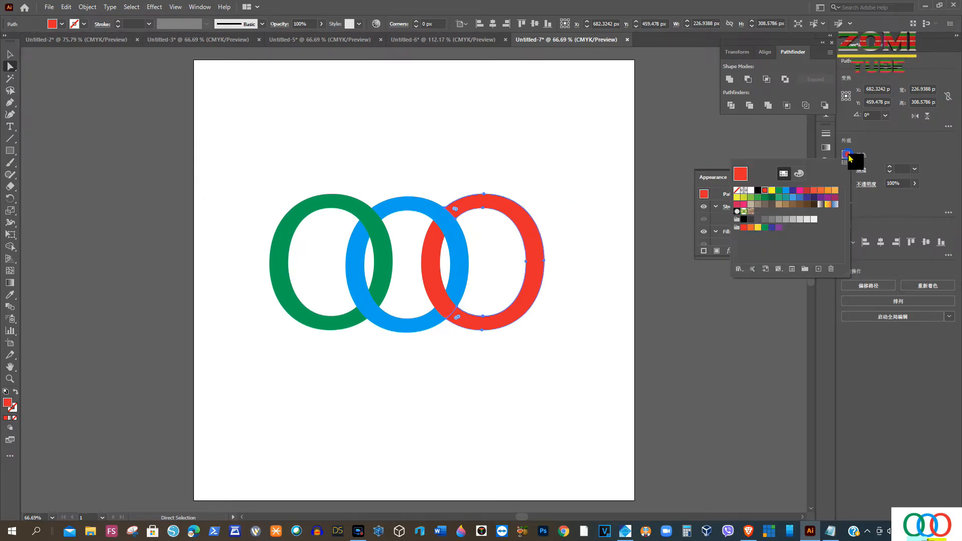
pyautogui.click(783, 193)
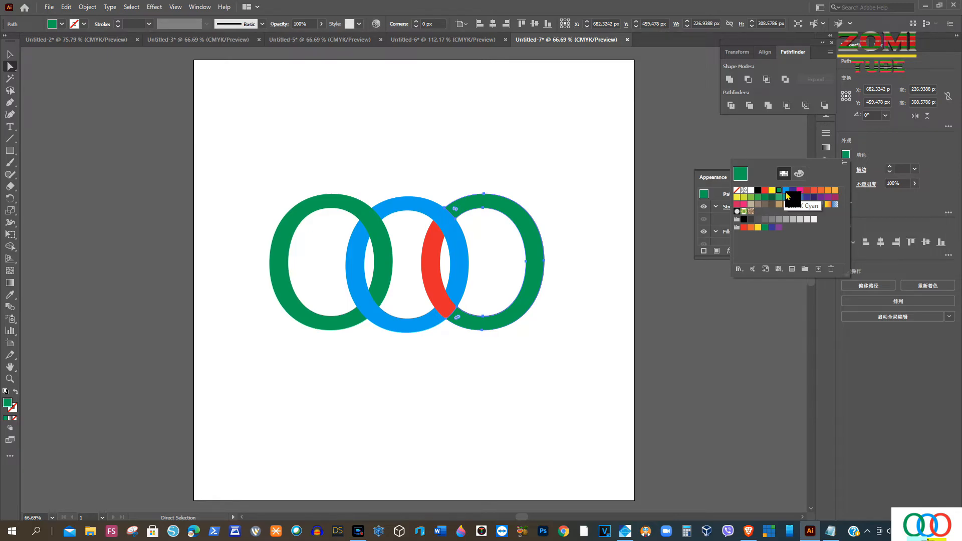
pyautogui.click(765, 190)
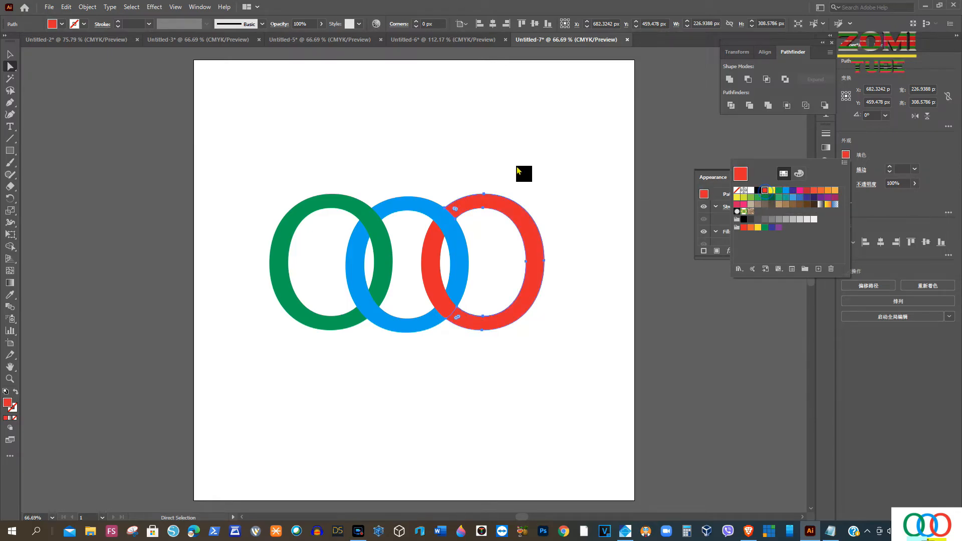
# Step: Add the red ring's piece inside the blue ring to the selection, try to merge the red pieces with Pathfinder Unite, and clear the selection
pyautogui.click(433, 245)
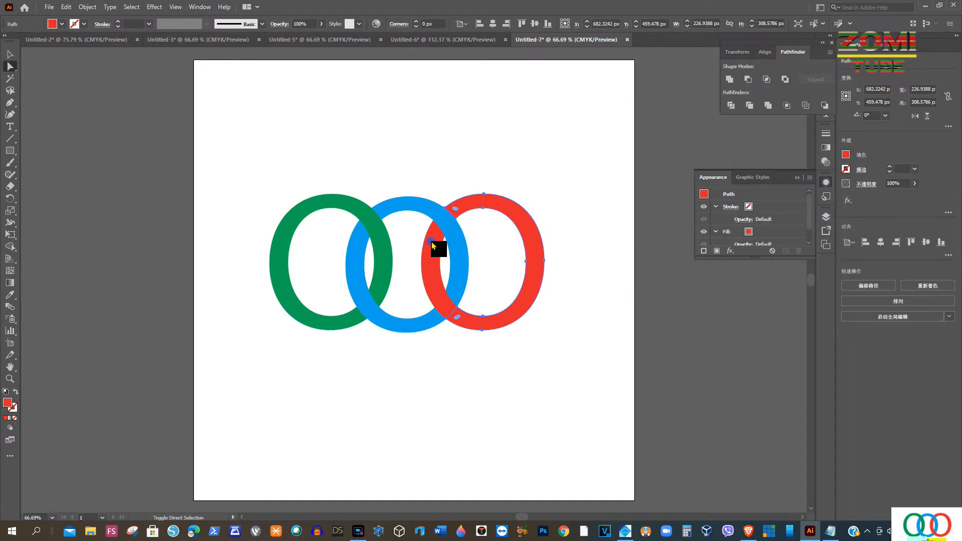
pyautogui.keyDown('shift'); pyautogui.click(434, 245); pyautogui.keyUp('shift')
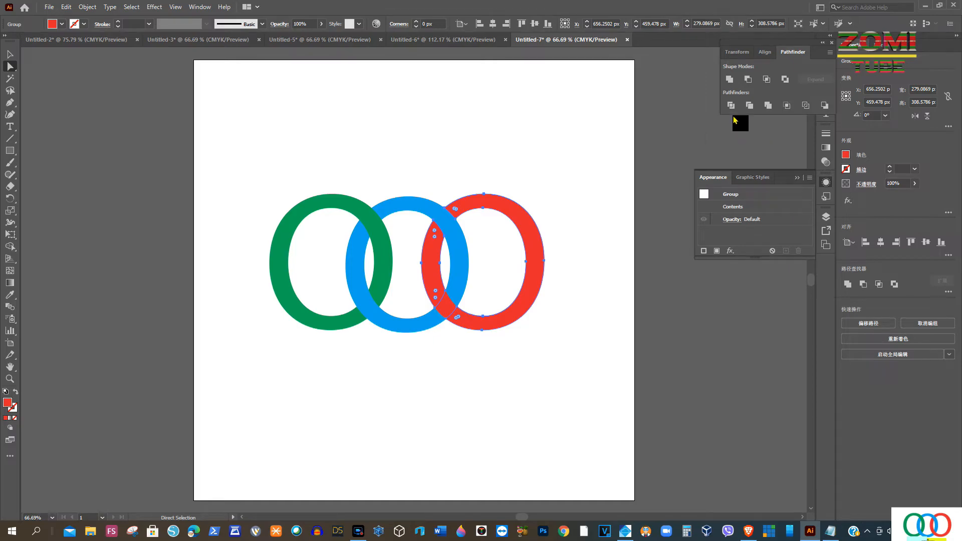
pyautogui.click(730, 81)
pyautogui.click(588, 142)
# Step: Fill the red ring's large outer piece with the white-to-black linear gradient swatch
pyautogui.click(527, 218)
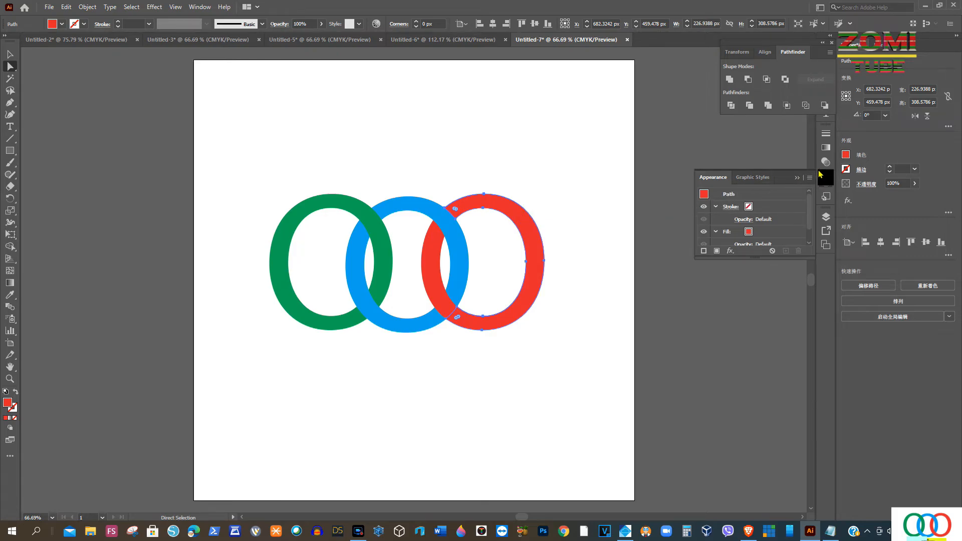
pyautogui.click(845, 158)
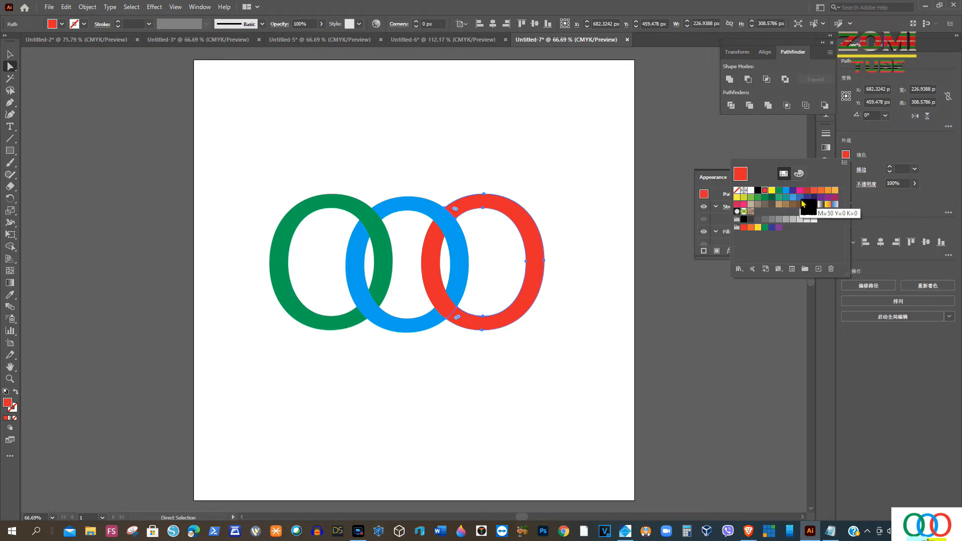
pyautogui.click(822, 205)
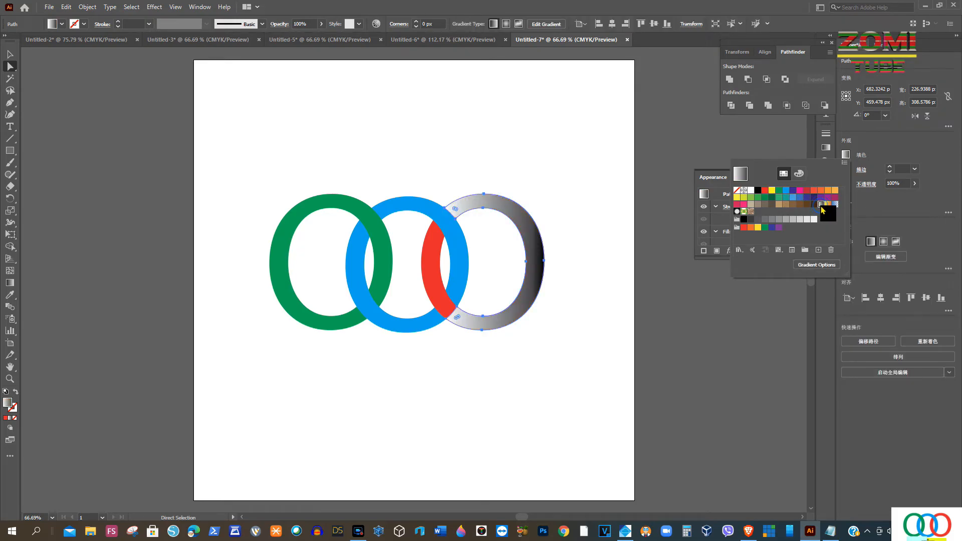
pyautogui.click(584, 194)
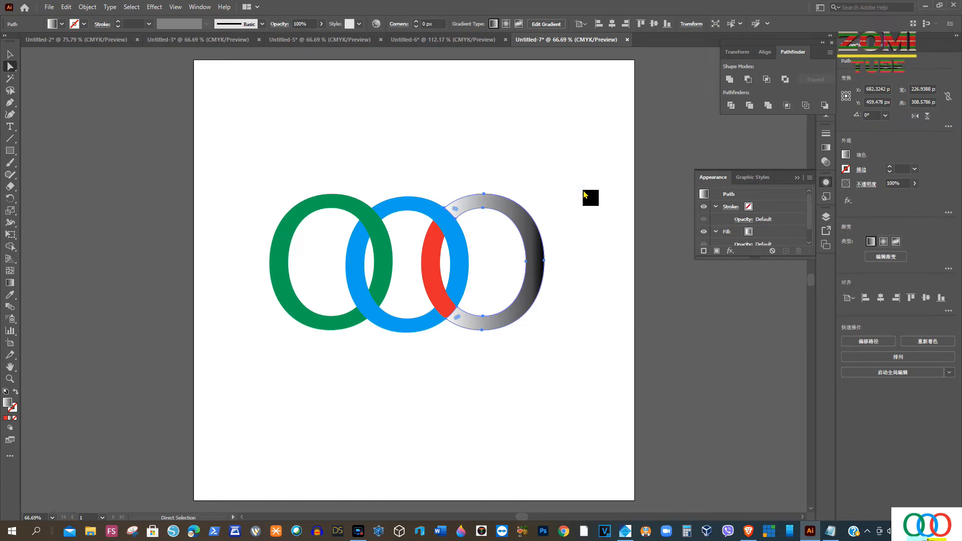
# Step: Select the gradient outer piece together with the red pieces of its ring, merge them with Pathfinder Unite, and clear the selection
pyautogui.click(497, 208)
pyautogui.click(435, 239)
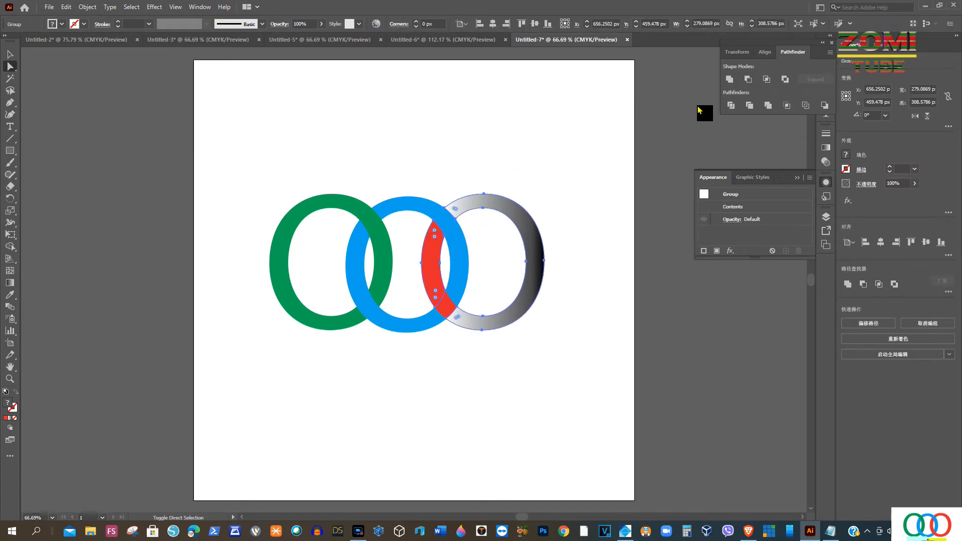
pyautogui.click(730, 80)
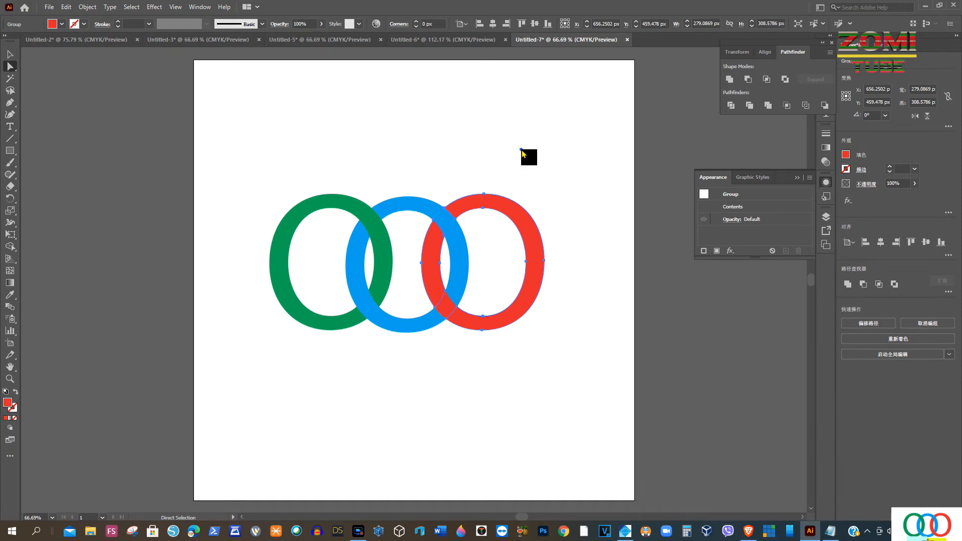
pyautogui.click(522, 150)
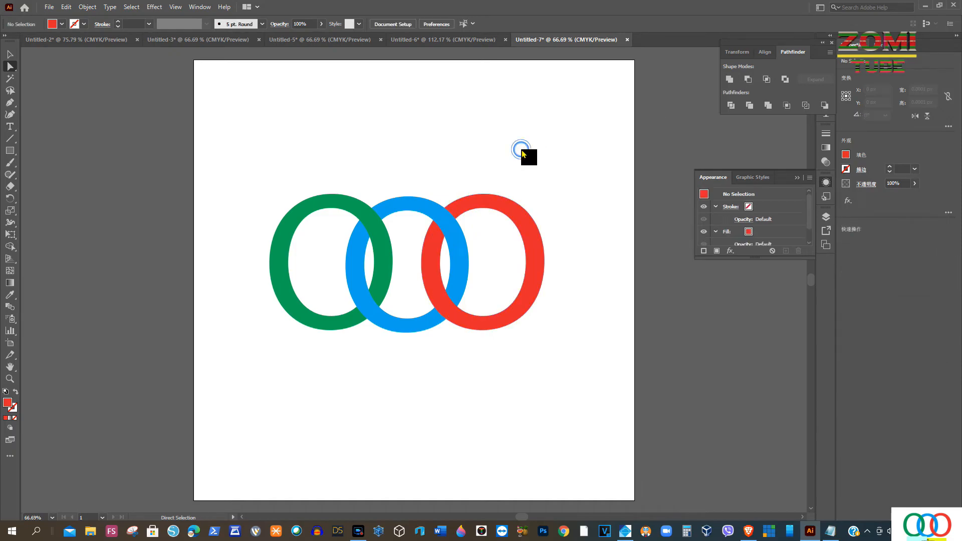
# Step: Select all pieces of the blue middle ring together and merge them with Pathfinder Unite
pyautogui.click(408, 205)
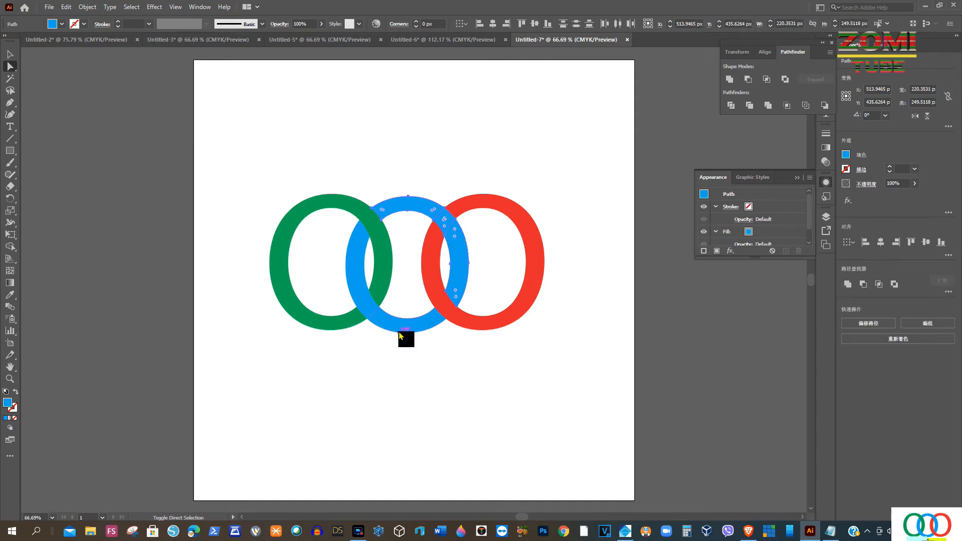
pyautogui.click(416, 319)
pyautogui.keyDown('shift'); pyautogui.click(362, 294); pyautogui.keyUp('shift')
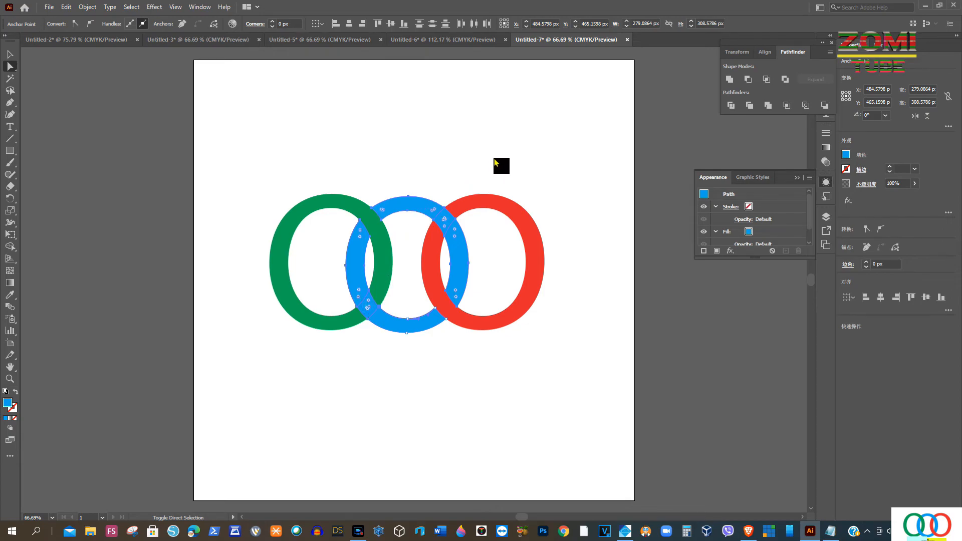
pyautogui.click(730, 79)
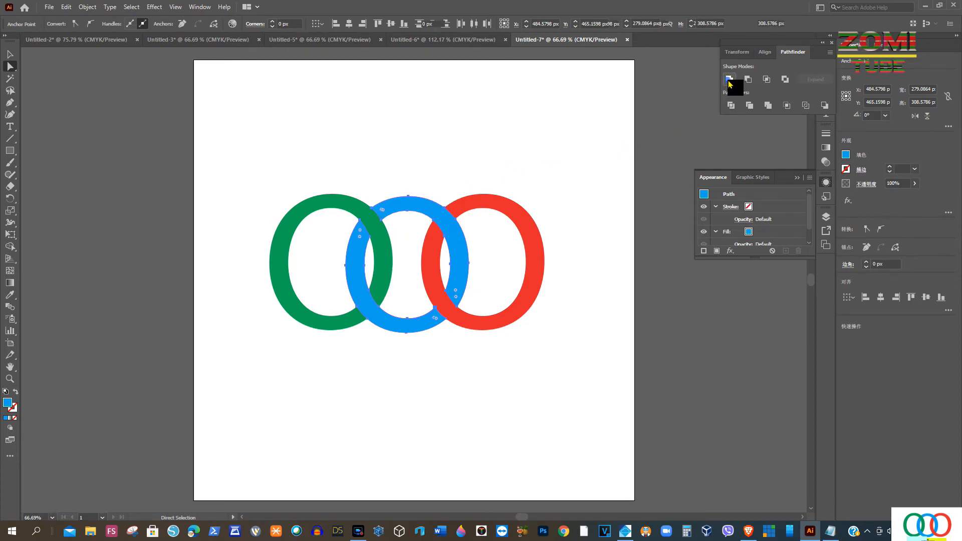
# Step: Try yellow and green fills on the merged middle ring, and set it back to the blue swatch
pyautogui.click(847, 155)
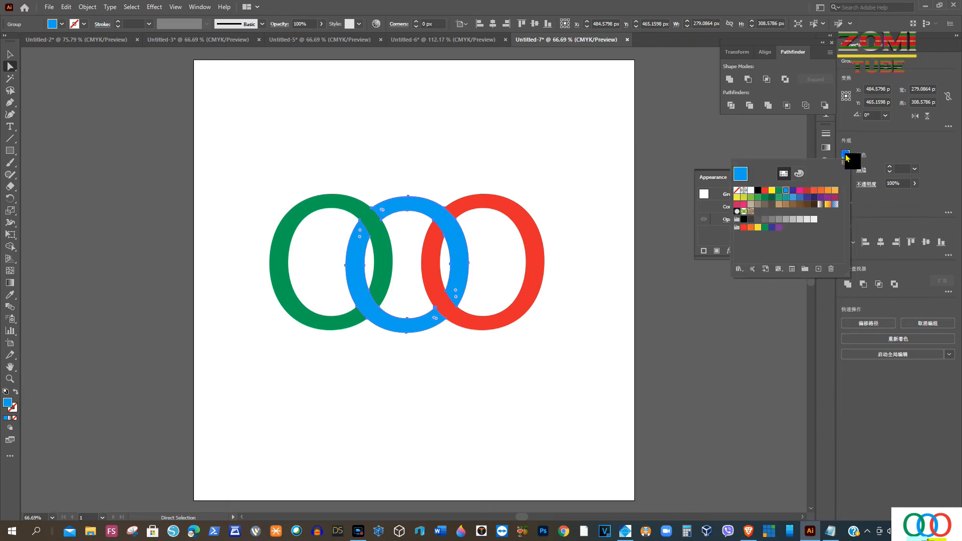
pyautogui.click(773, 191)
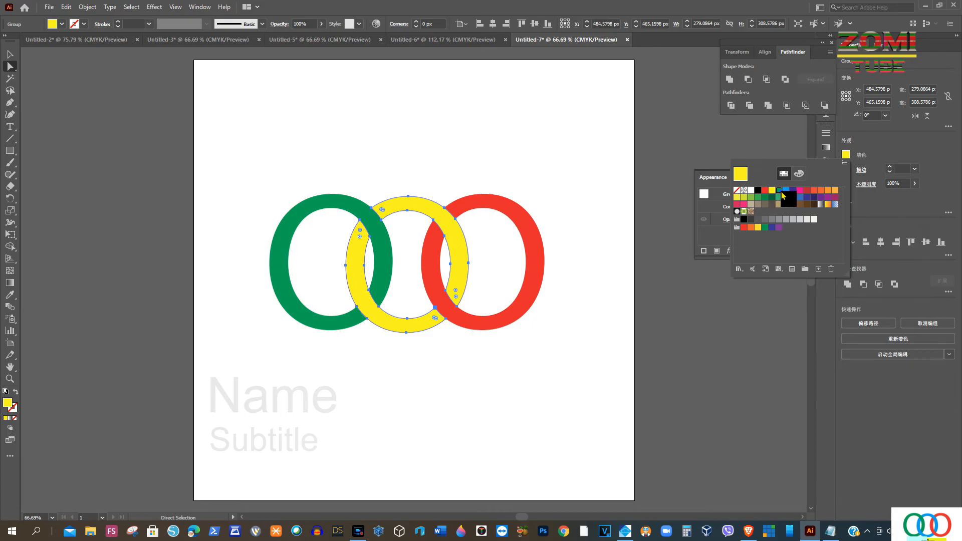
pyautogui.click(781, 191)
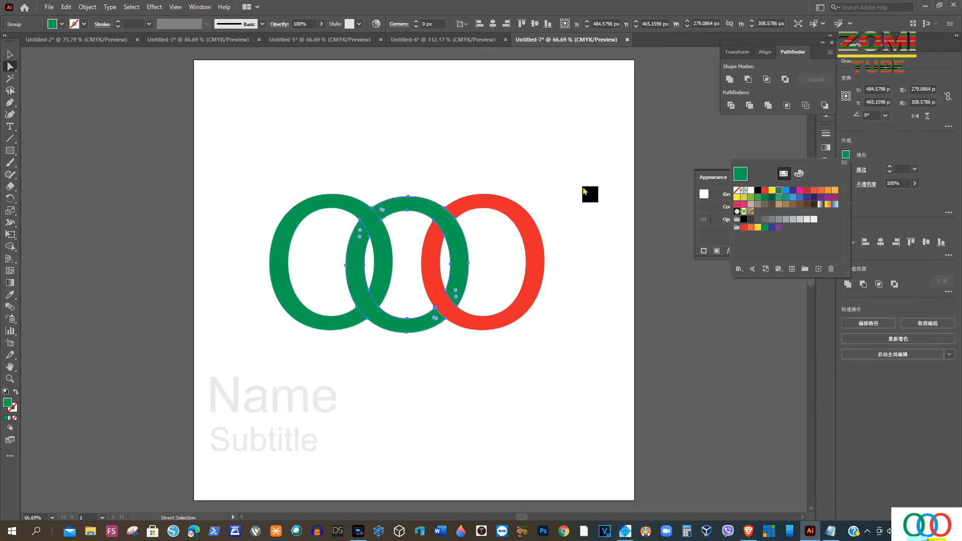
pyautogui.click(786, 191)
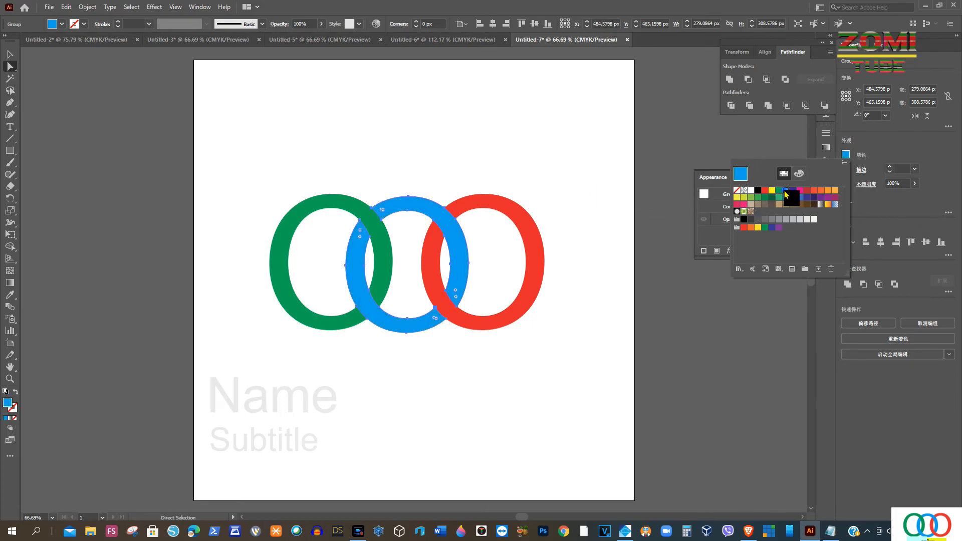
# Step: Fill the green ring's large outer piece with the dark red swatch
pyautogui.click(346, 208)
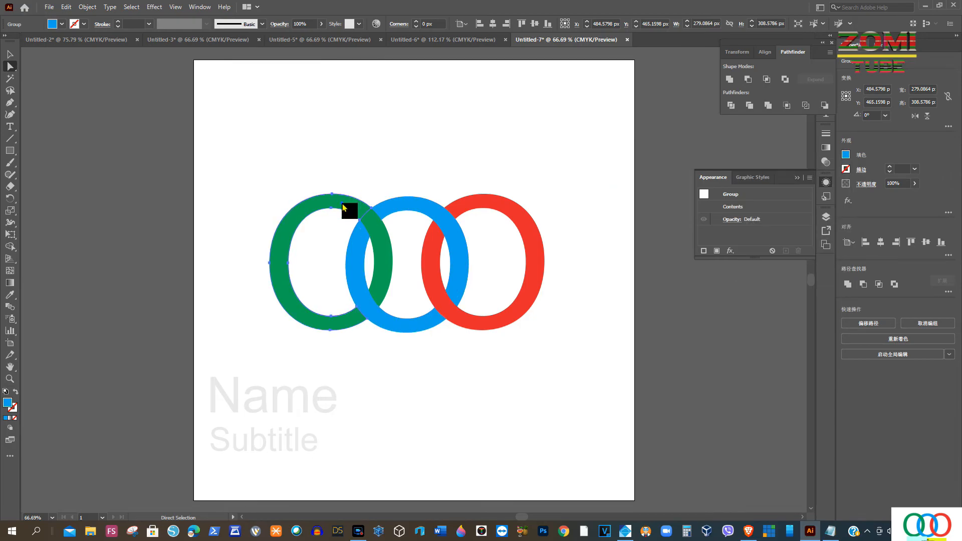
pyautogui.click(846, 155)
pyautogui.click(809, 194)
pyautogui.click(527, 170)
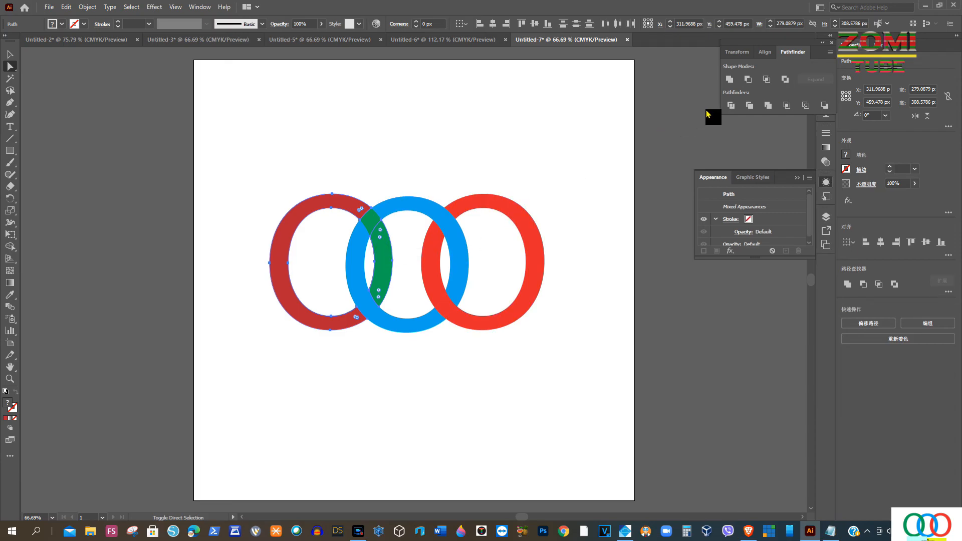
# Step: Merge the dark red outer piece with the green pieces of its ring using Pathfinder Unite, and clear the selection
pyautogui.click(729, 80)
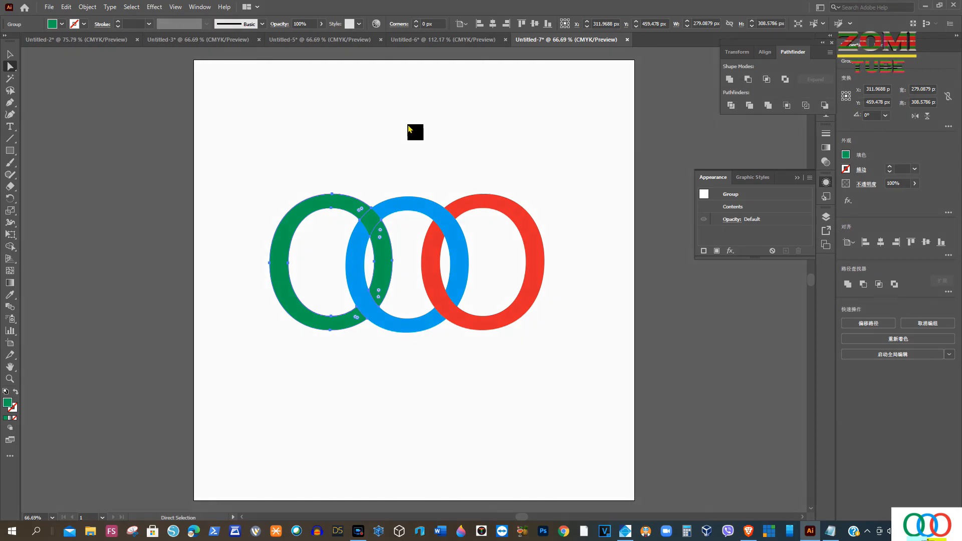
pyautogui.click(408, 130)
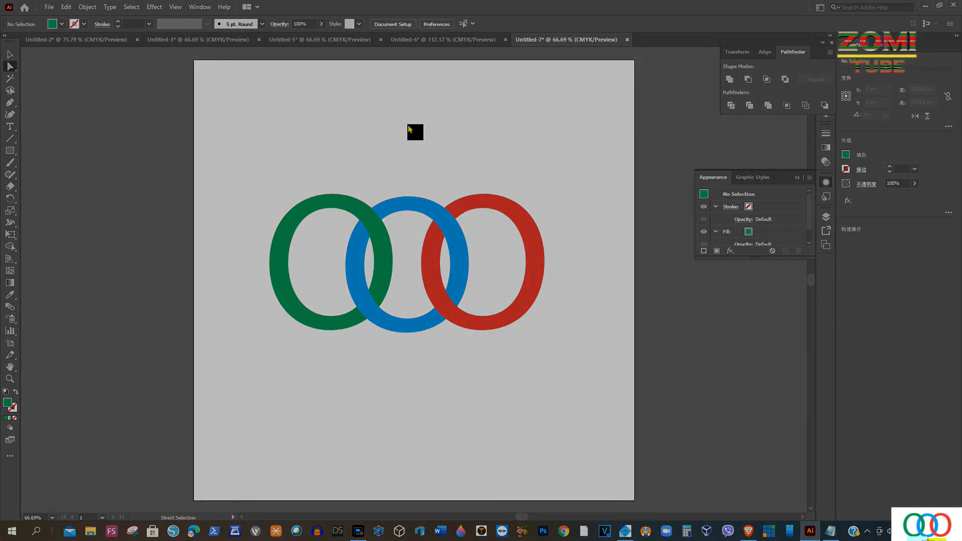